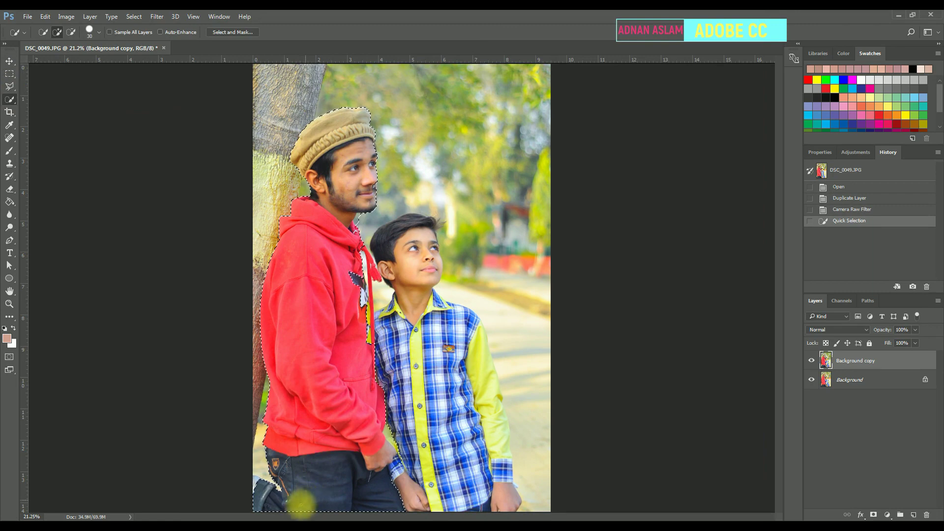
- Add the boy's shirt and hair to the Quick Selection
left_click(363, 491)
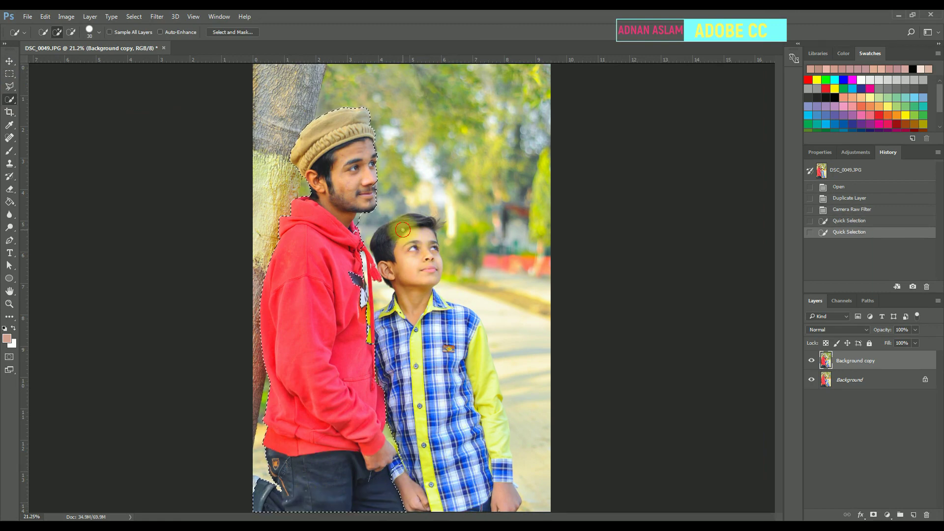
left_click(427, 220)
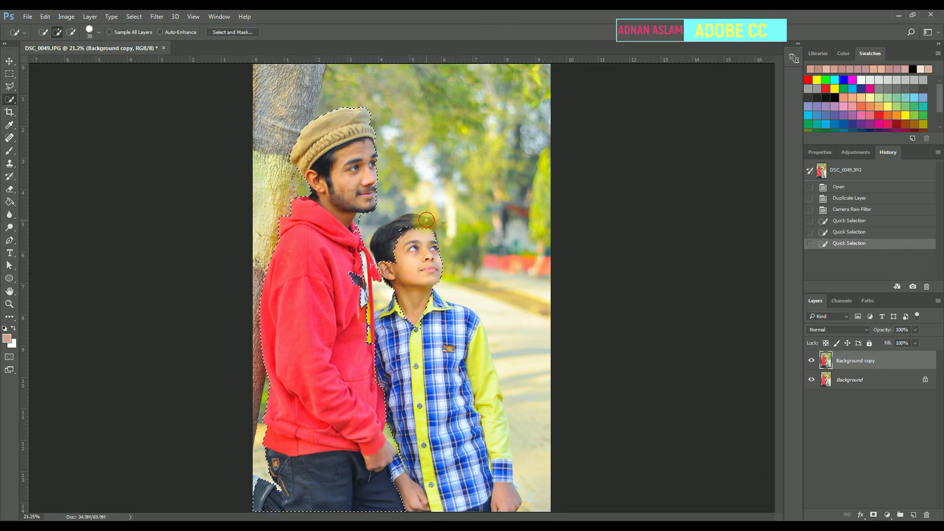
left_click_drag(398, 335, 410, 424)
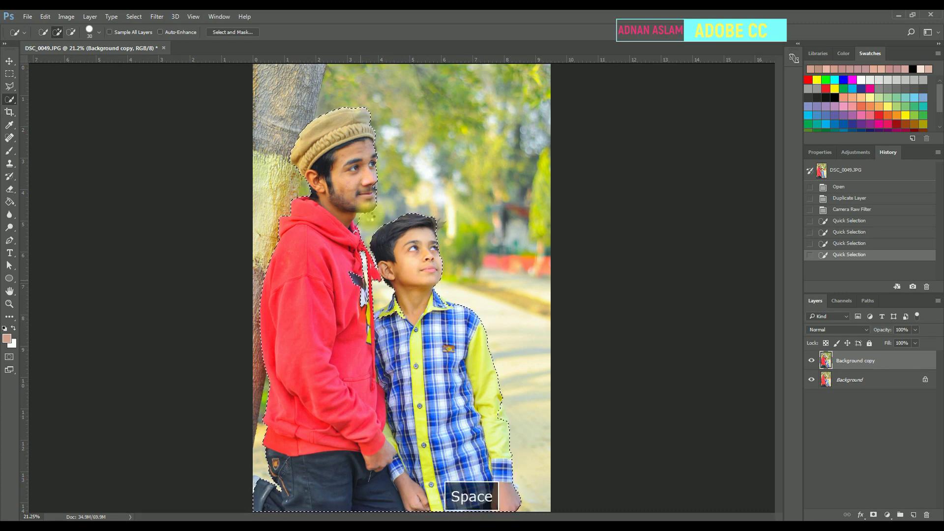
- Zoom in and trim background from the selection beside the man's neck, then fit the photo in view
left_click(363, 217)
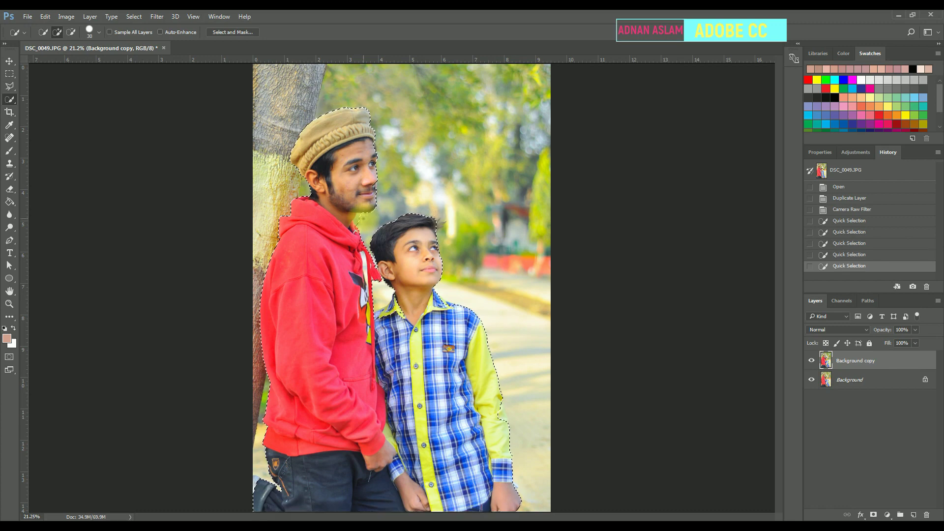
left_click_drag(362, 212, 418, 293)
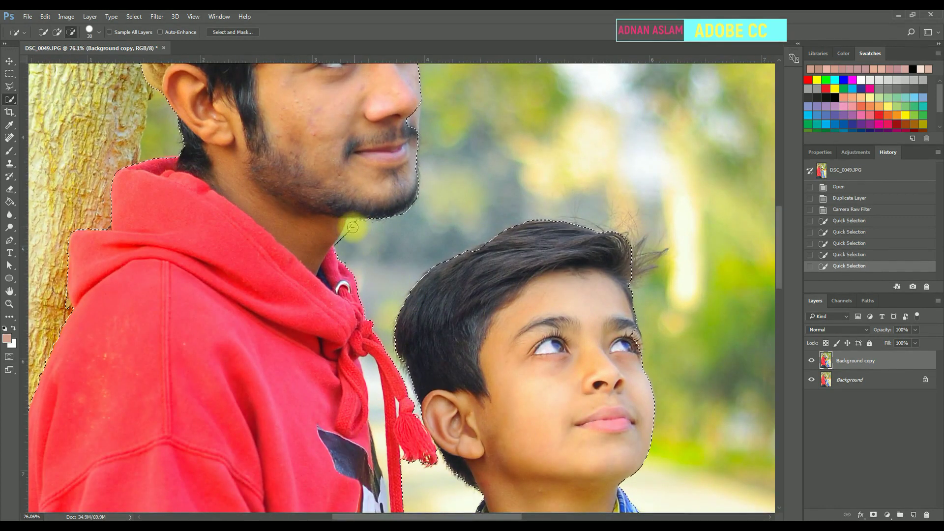
left_click(348, 238)
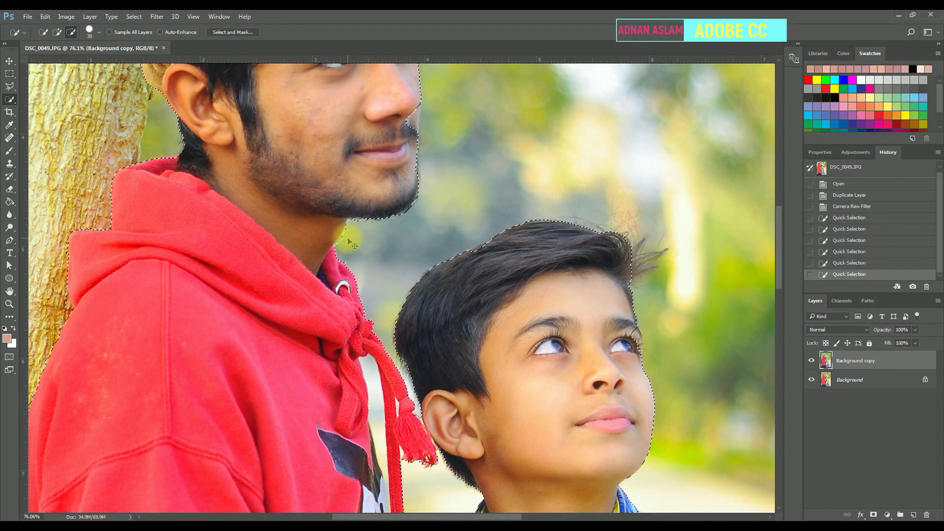
key("ctrl+0")
- Invert the selection to the background and feather it 25 pixels
right_click(318, 173)
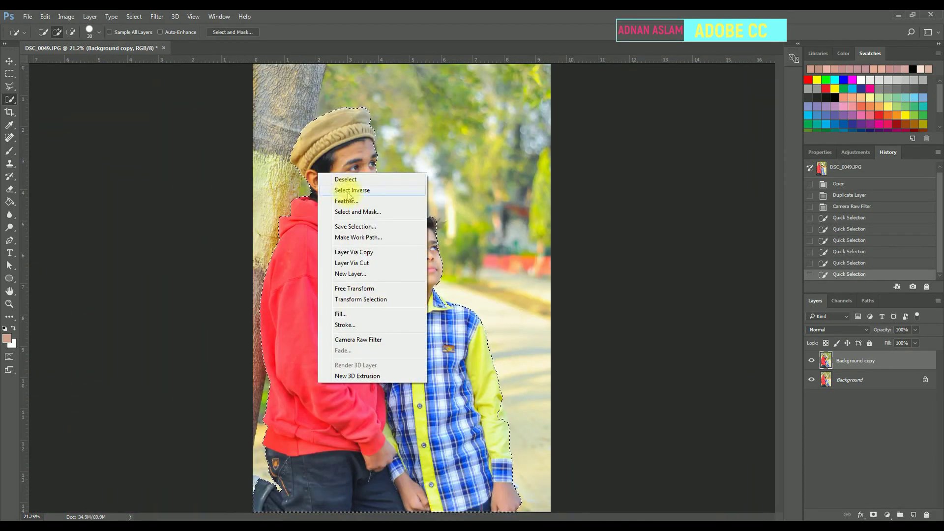
left_click(342, 191)
right_click(326, 184)
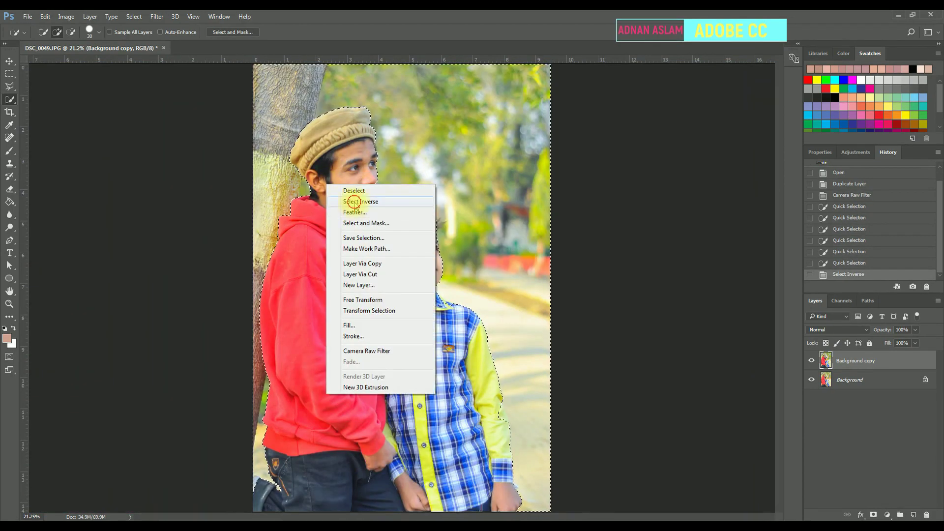
left_click(354, 201)
right_click(355, 202)
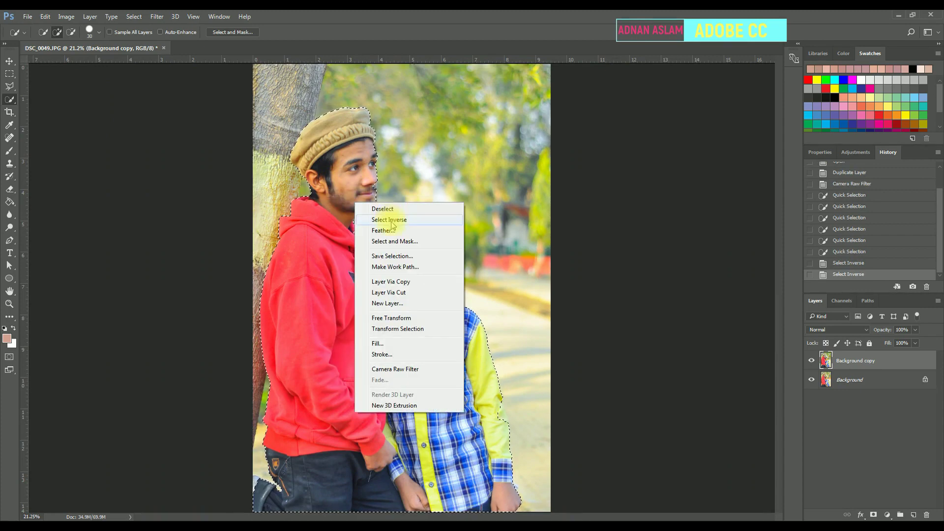
left_click(377, 220)
right_click(343, 178)
left_click(370, 207)
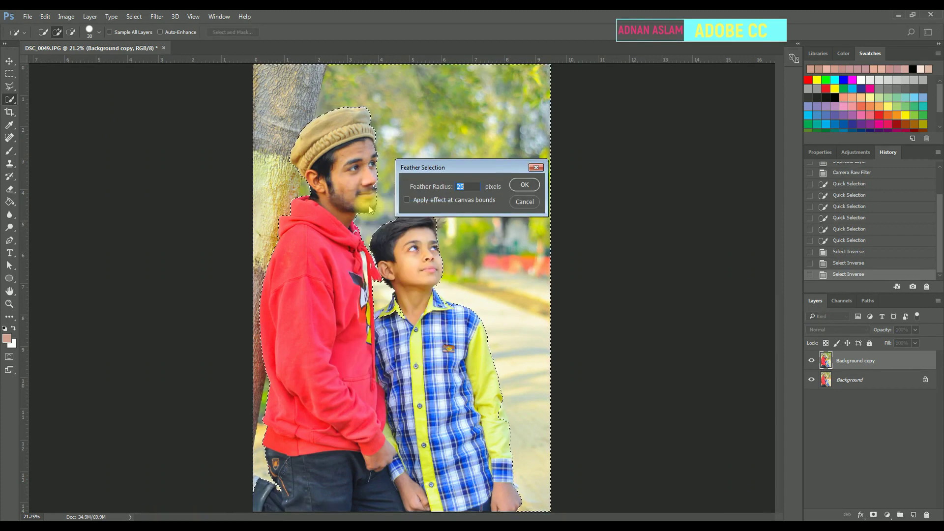
key("Return")
- Grade the background in Camera Raw: Contrast +33, Exposure -0.55, Temperature -3, Saturation +24, Shadows -8
left_click(156, 16)
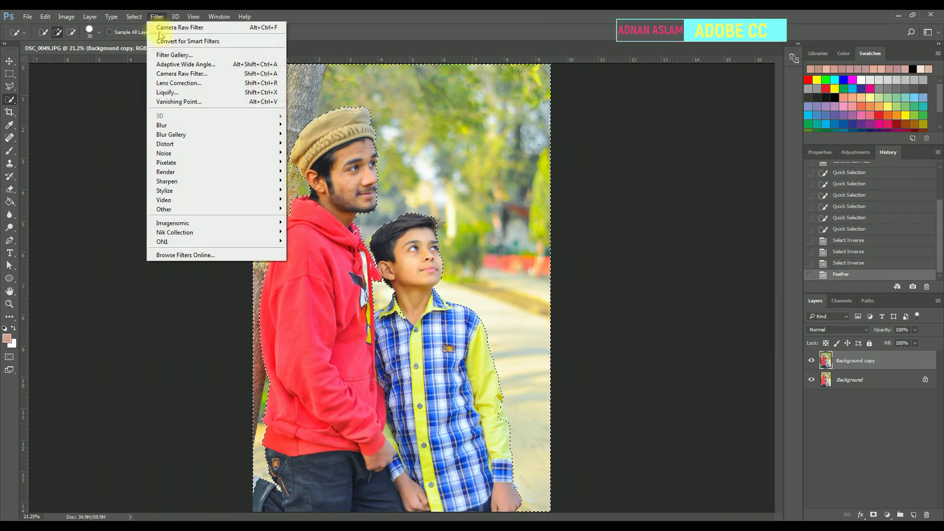
key("shift+ctrl+a")
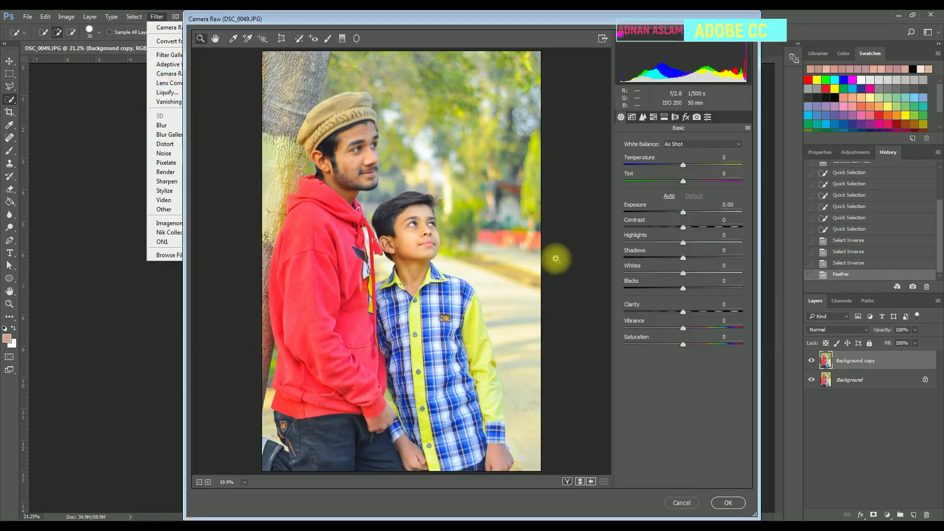
left_click(703, 226)
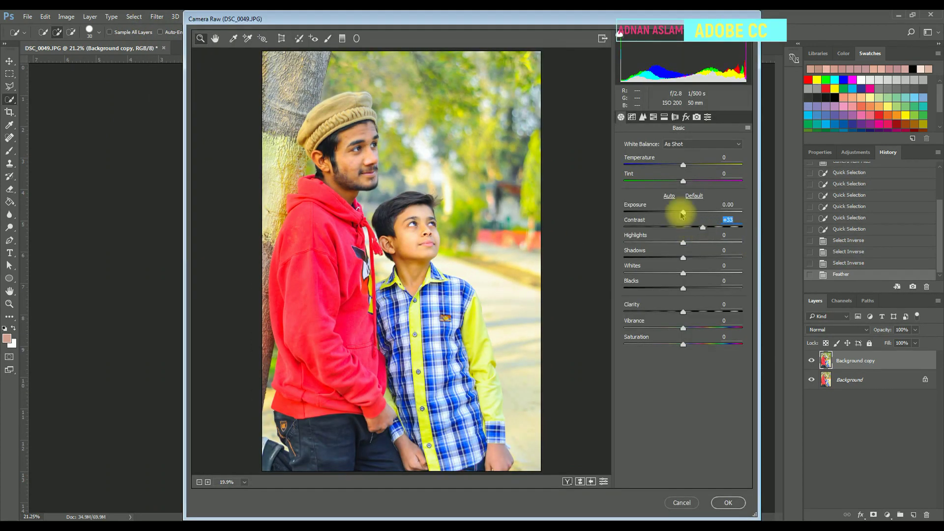
left_click_drag(684, 213, 680, 213)
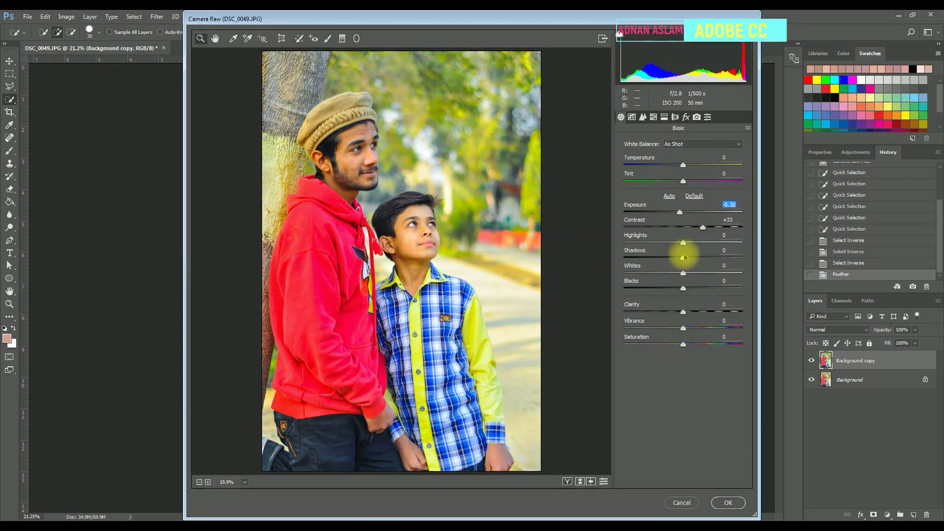
left_click_drag(683, 166, 681, 165)
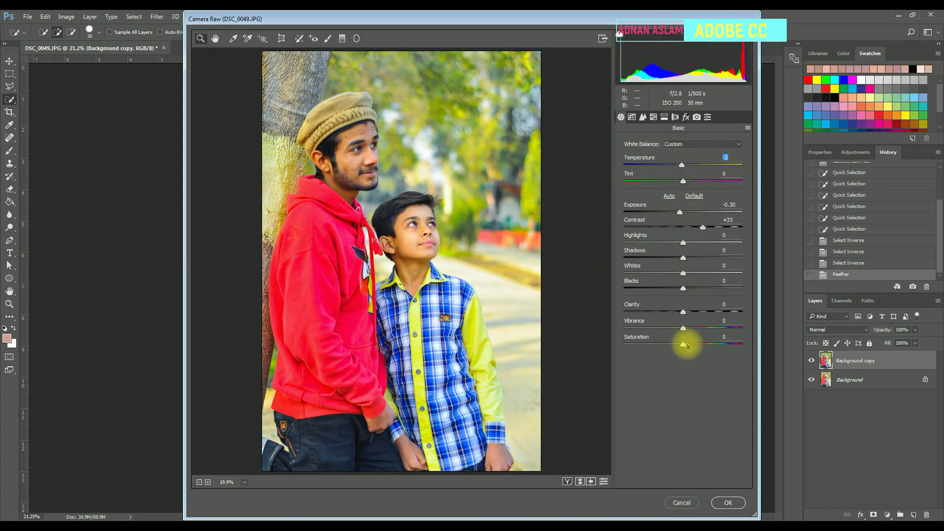
left_click_drag(683, 344, 671, 293)
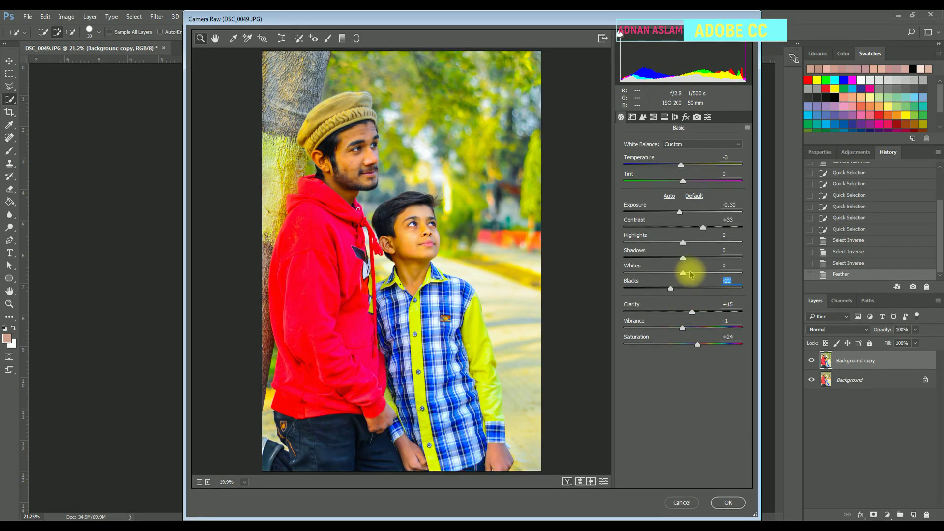
left_click_drag(683, 258, 678, 258)
left_click(679, 213)
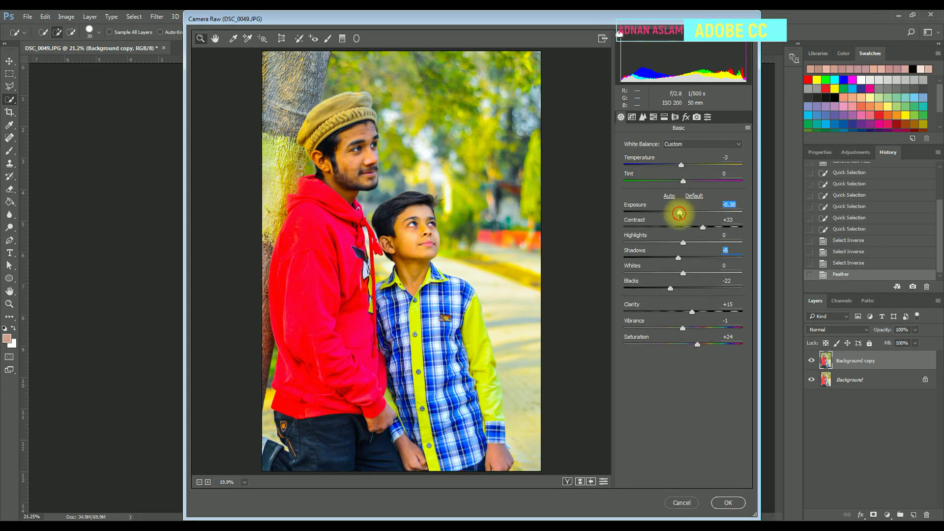
left_click_drag(680, 214, 677, 212)
left_click(720, 504)
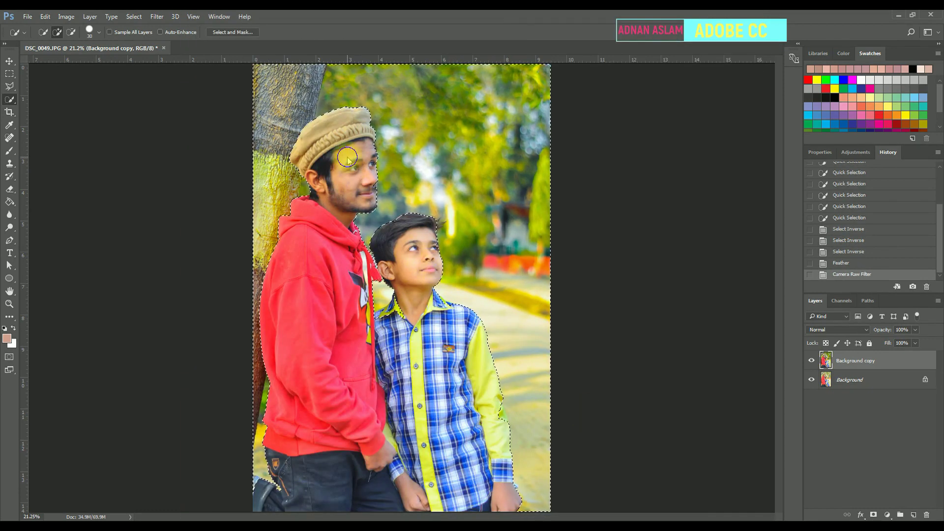
- Invert the selection back to the two figures and feather it 3 pixels
right_click(349, 159)
left_click(374, 175)
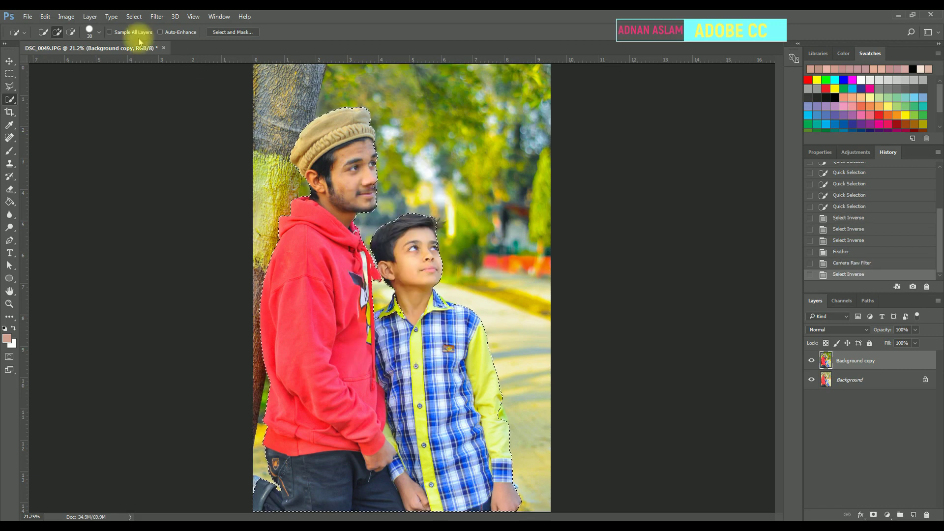
key("ctrl+alt+d")
left_click(522, 184)
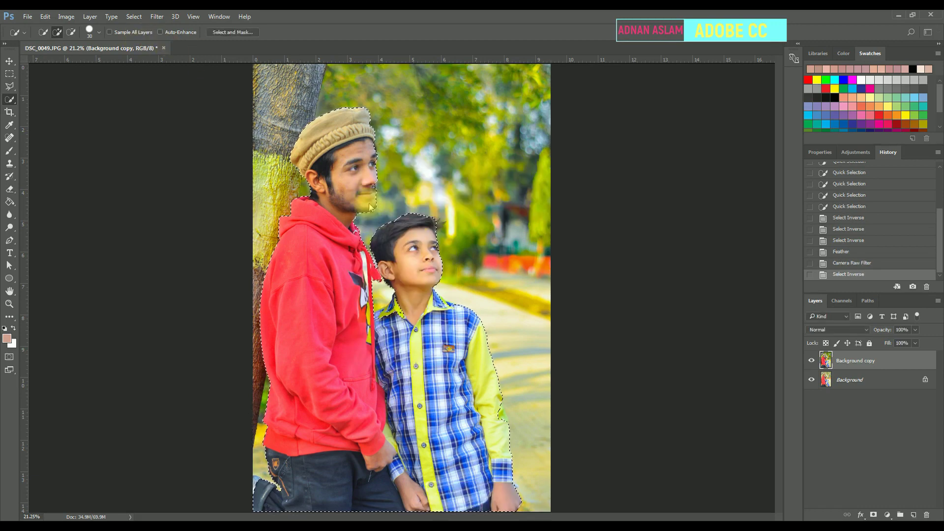
right_click(365, 195)
left_click(385, 221)
type("3")
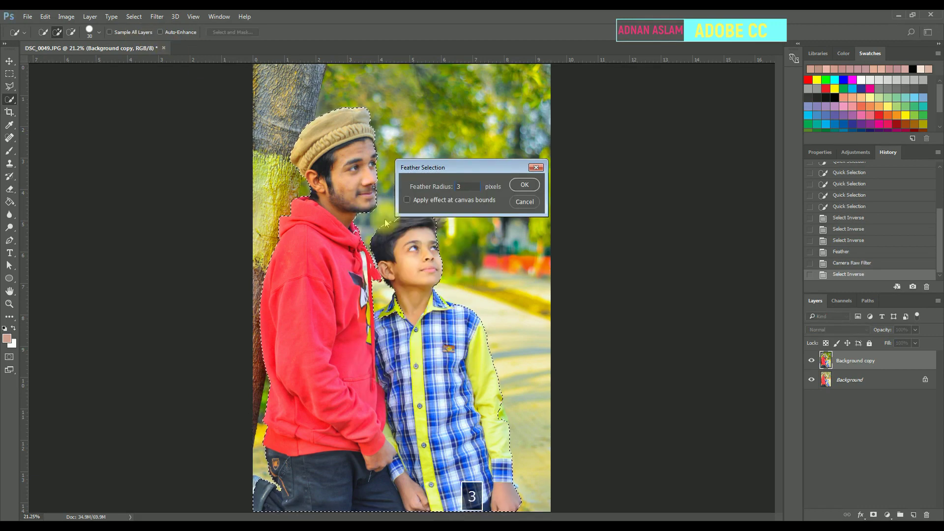
key("Return")
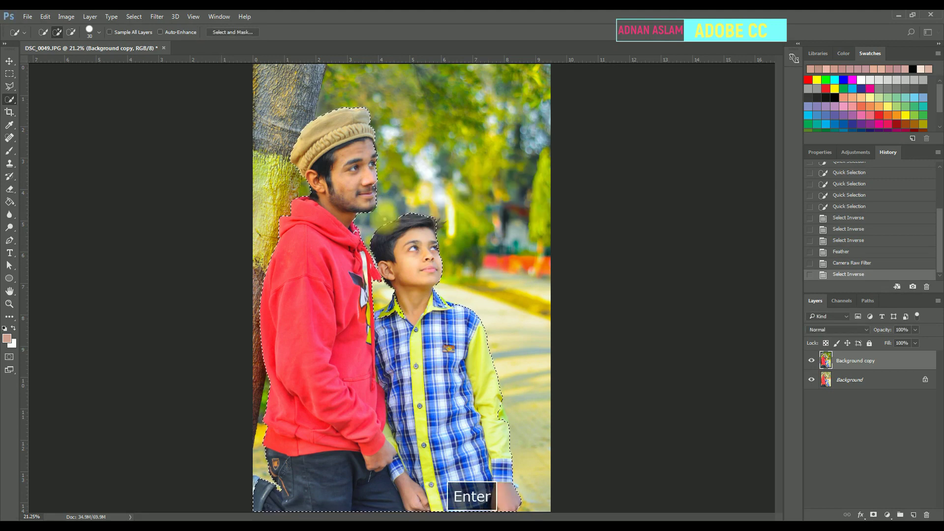
- Apply a Camera Raw grade to the figures (Contrast +12, Clarity +9)
left_click(157, 16)
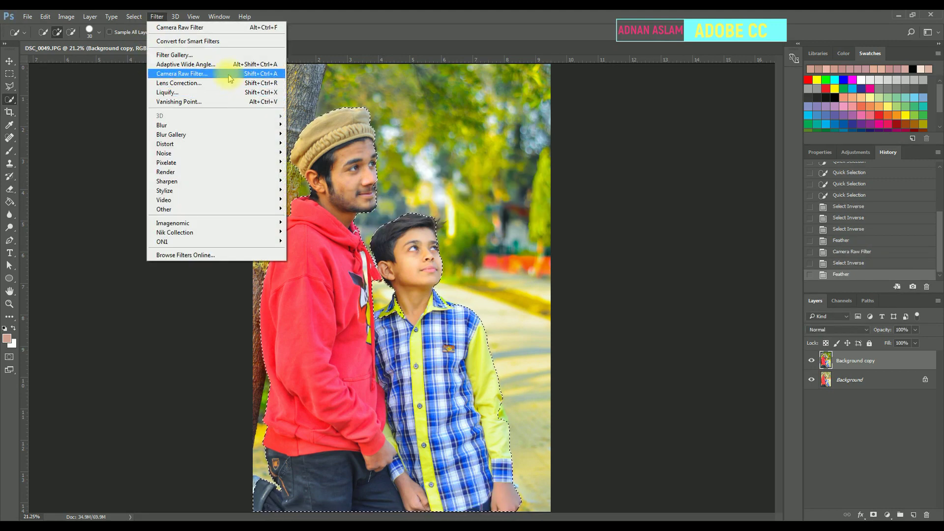
left_click(179, 73)
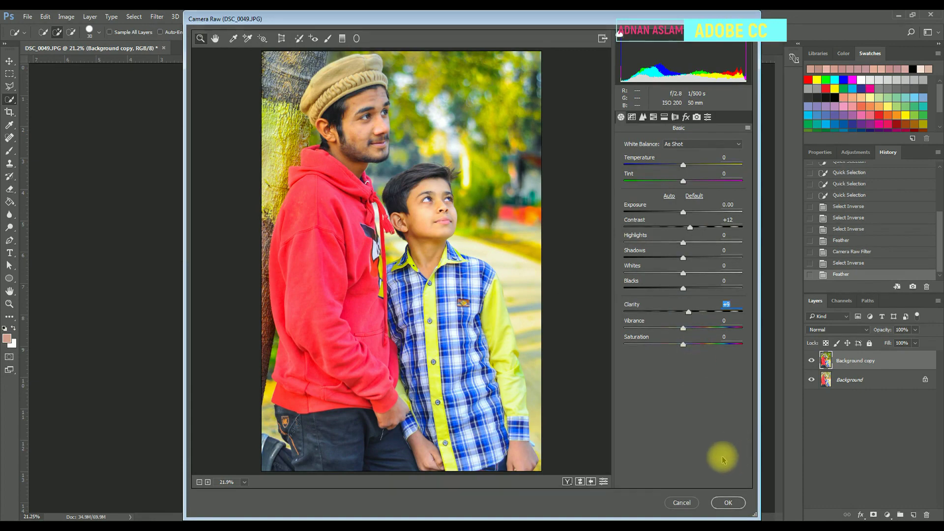
left_click(728, 504)
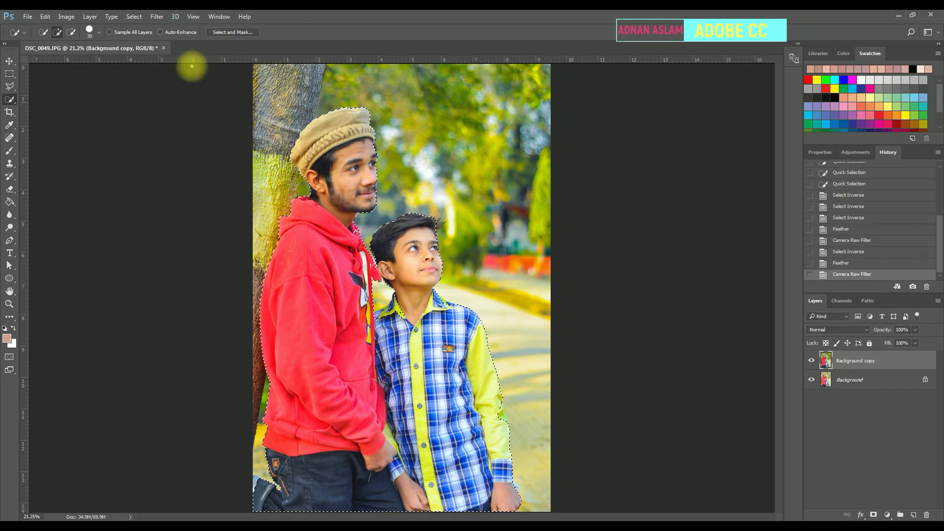
- Set the Levels black input to 9, deselect, and zoom in on the faces
left_click(66, 16)
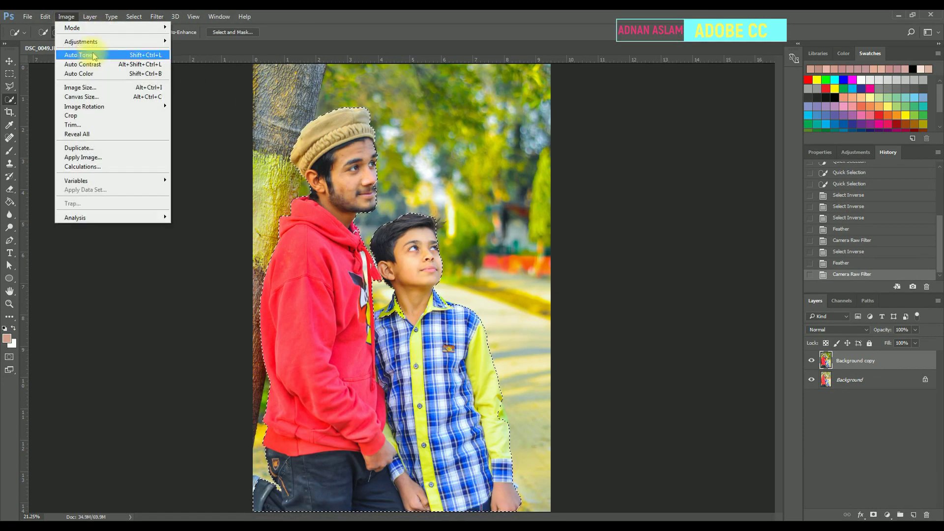
mouse_move(138, 42)
left_click(237, 50)
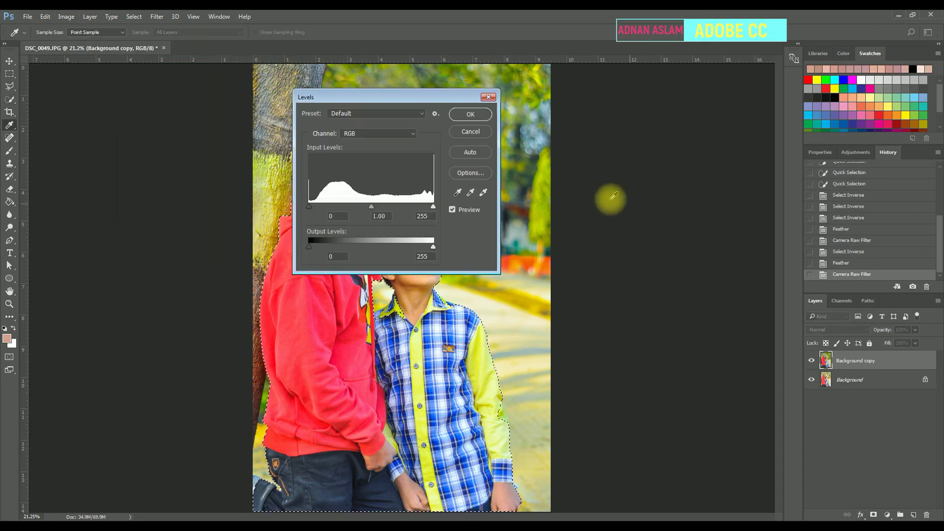
left_click(408, 100)
left_click_drag(439, 109, 649, 112)
left_click_drag(550, 219, 554, 220)
left_click(713, 128)
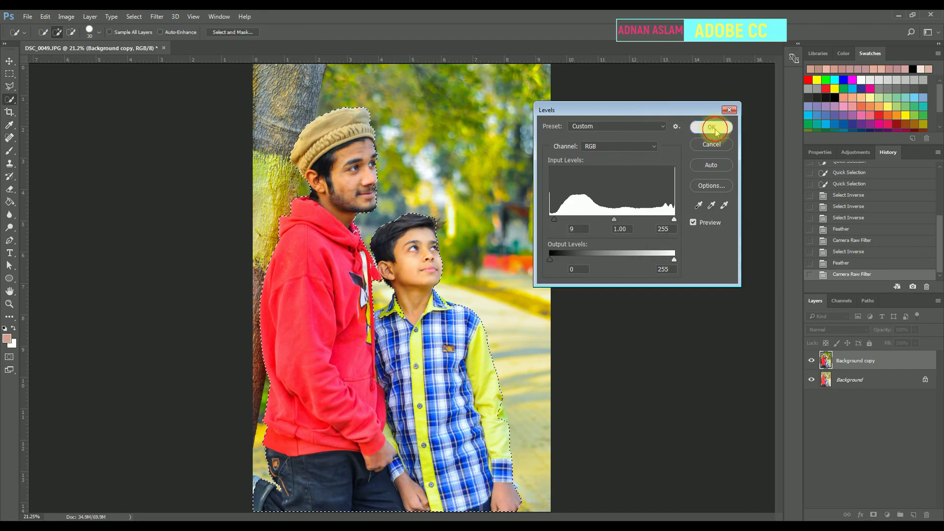
key("ctrl+d")
left_click(362, 162, "ctrl")
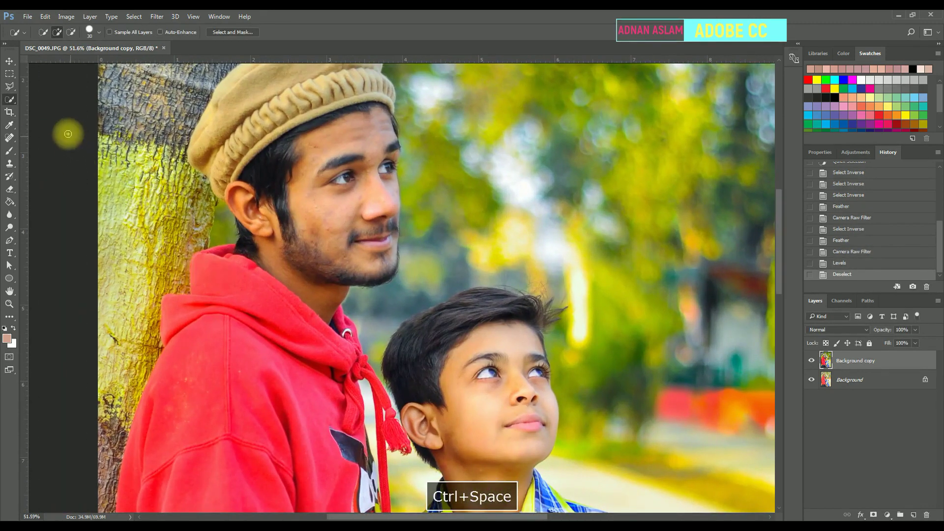
- Switch to the Magic Wand and select the young man's neck skin
left_click(9, 99)
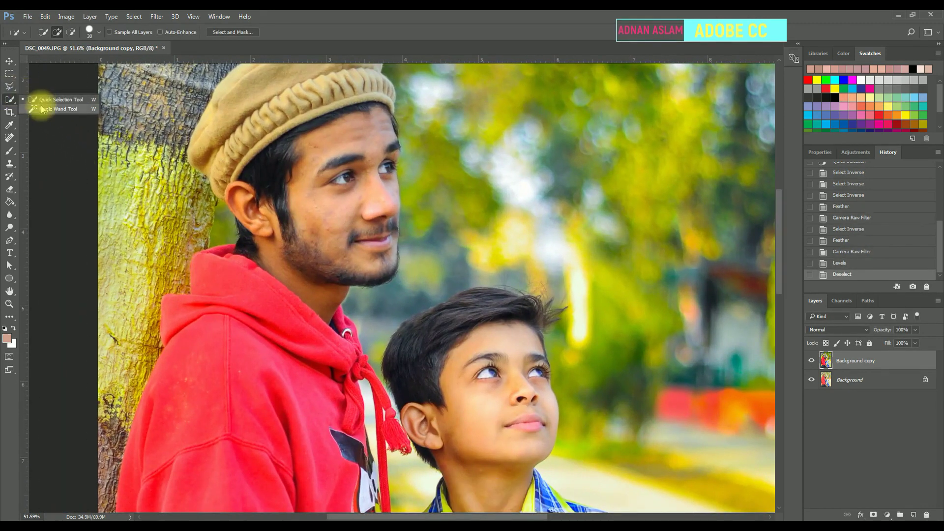
left_click(55, 109)
left_click(322, 298)
left_click(325, 298, "shift")
left_click(328, 303, "shift")
left_click(331, 303, "shift")
left_click(325, 299, "shift")
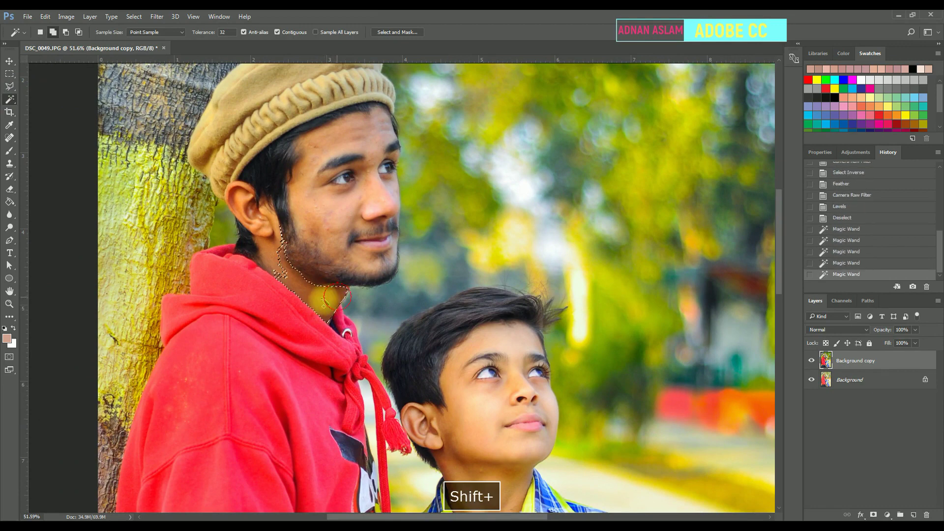
- Add the ear, sideburn and remaining neck patches to the Magic Wand selection
left_click(285, 272, "shift")
left_click(270, 260, "shift")
left_click(269, 249, "shift")
left_click(267, 240, "shift")
left_click(254, 216, "shift")
left_click(239, 203, "shift")
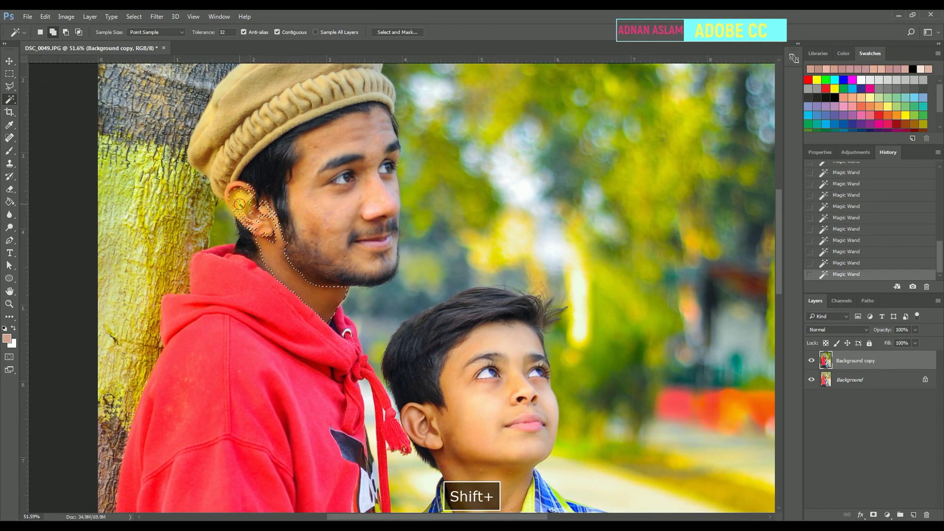
left_click(231, 189, "shift")
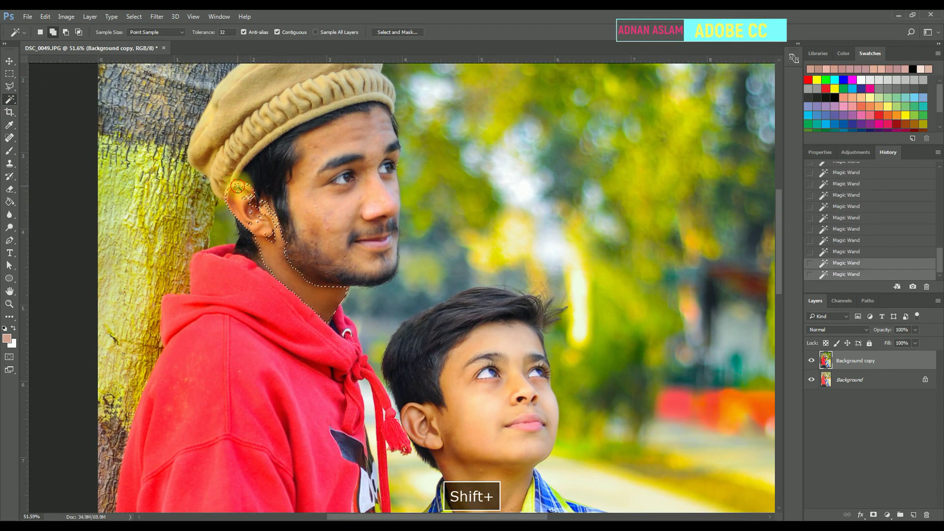
- Feather the neck-and-ear selection to soften its edge
right_click(272, 244)
left_click(266, 235)
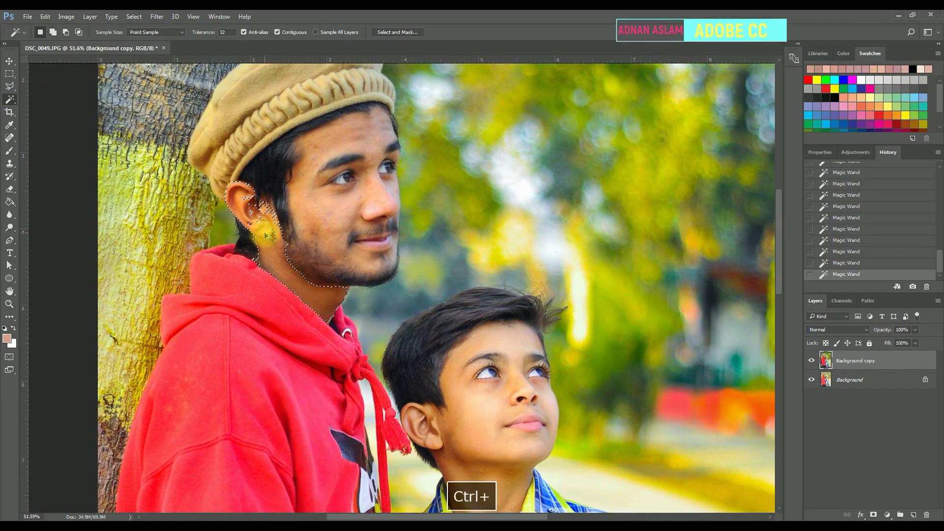
key("ctrl+alt+d")
key("Return")
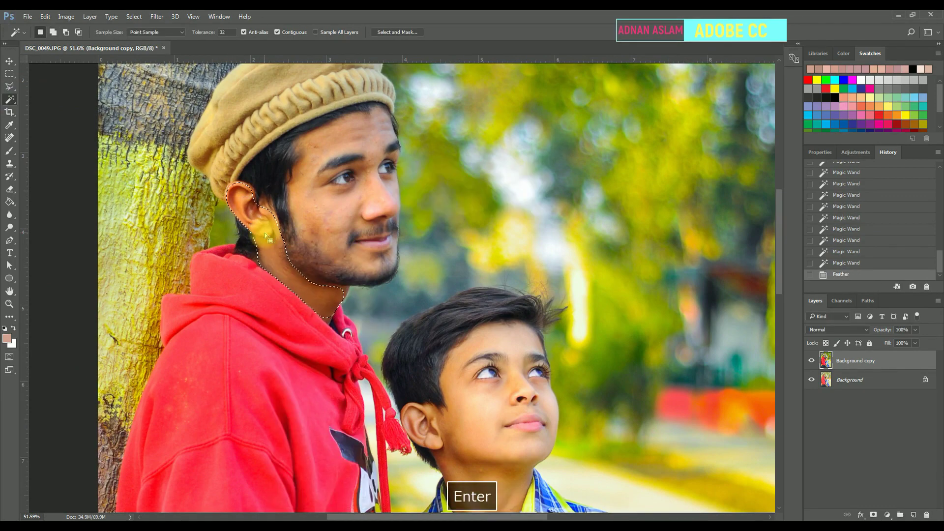
left_click(66, 16)
- Brighten the selected skin with Levels: midtone 1.27, highlight 227
mouse_move(81, 42)
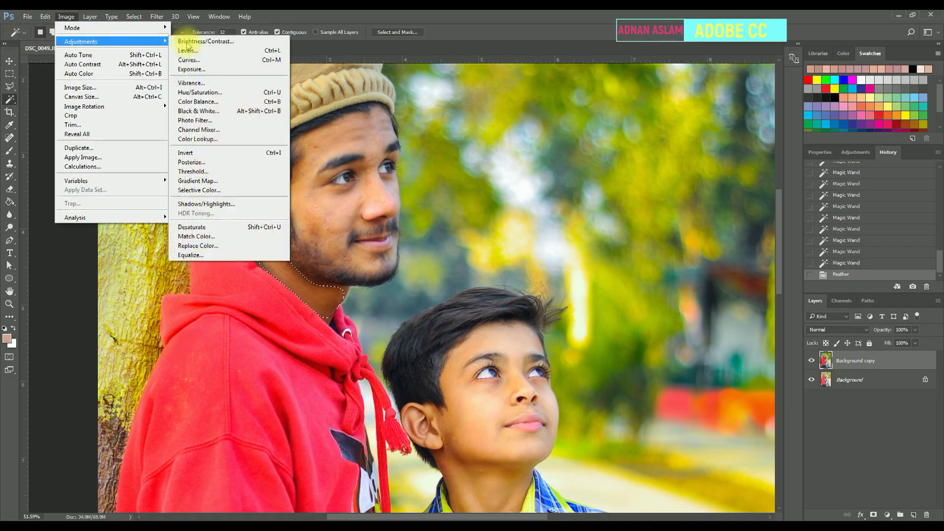
left_click(238, 54)
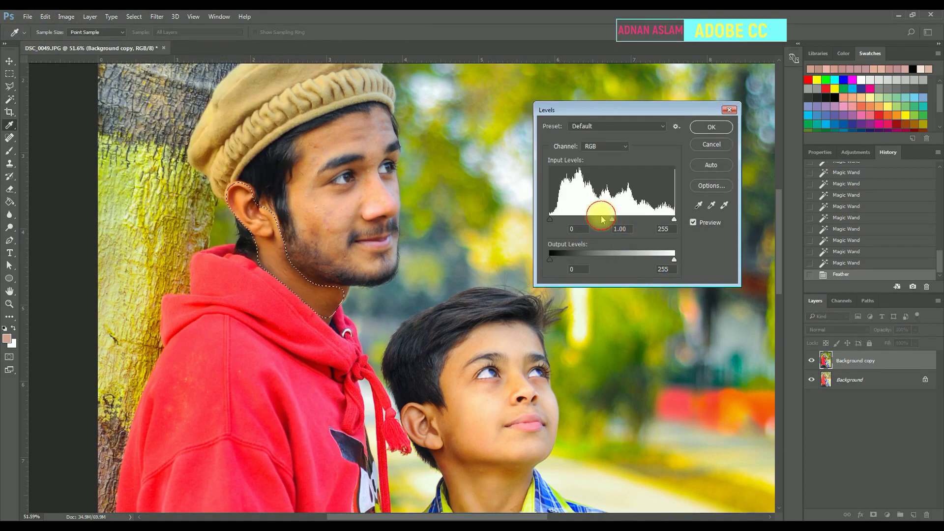
left_click_drag(603, 220, 595, 220)
left_click_drag(674, 220, 660, 219)
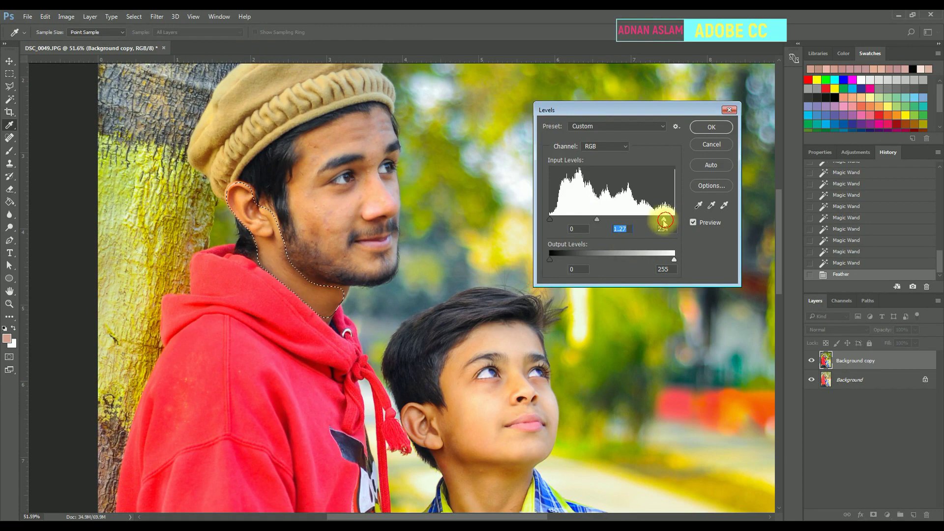
left_click(710, 128)
- Lower Yellows to -38 in Selective Color, then deselect
left_click(66, 17)
mouse_move(79, 44)
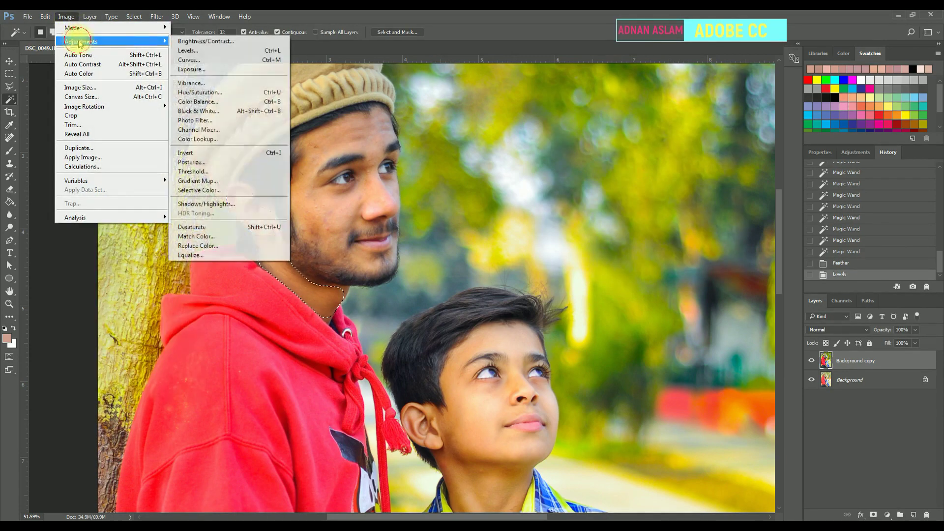
left_click(207, 190)
left_click(646, 137)
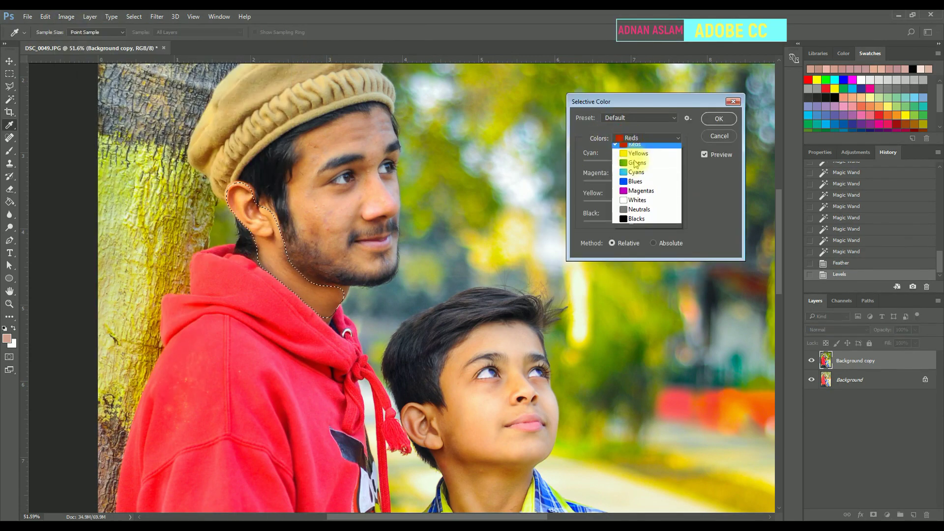
left_click(635, 155)
key("Return")
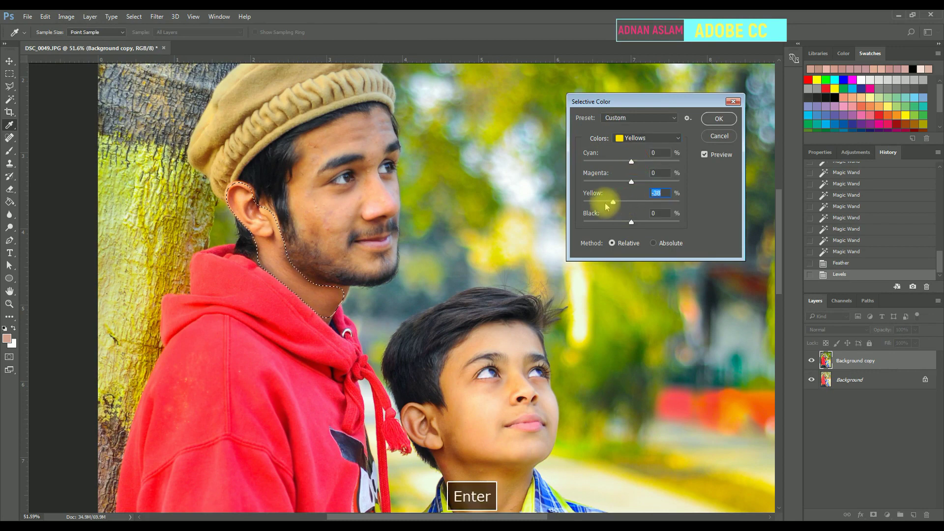
key("ctrl+d")
- Paint sampled skin tones over the young man's cheek and forehead with a soft, low-flow brush
key("w")
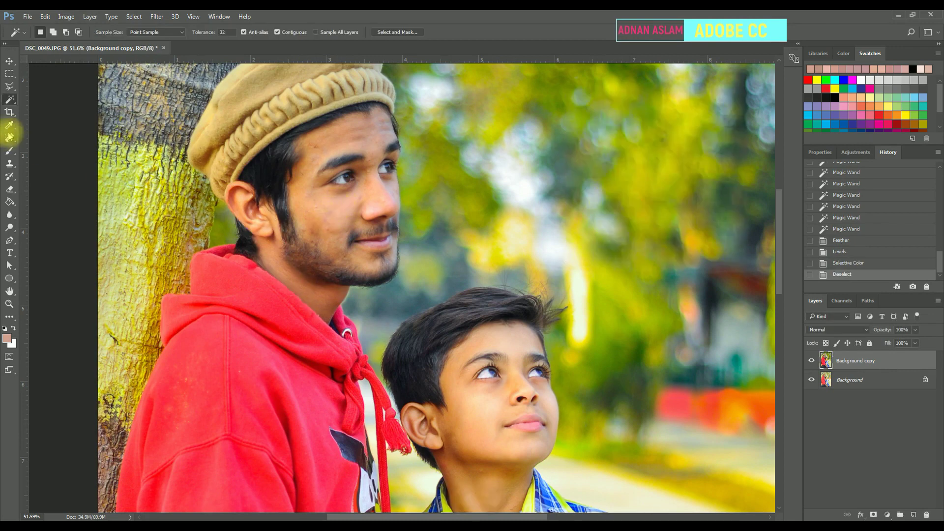
left_click(9, 150)
key("alt")
left_click(320, 213, "alt")
mouse_move(327, 212)
left_mouse_down()
mouse_move(334, 234)
mouse_move(317, 214)
mouse_move(323, 232)
left_mouse_up()
key("[")
left_click(336, 138, "alt")
left_click_drag(336, 140, 362, 127)
left_click(331, 208, "alt")
left_click_drag(329, 207, 320, 240)
- Pan to the boy and paint sampled skin tones over his cheek and neck
key("space")
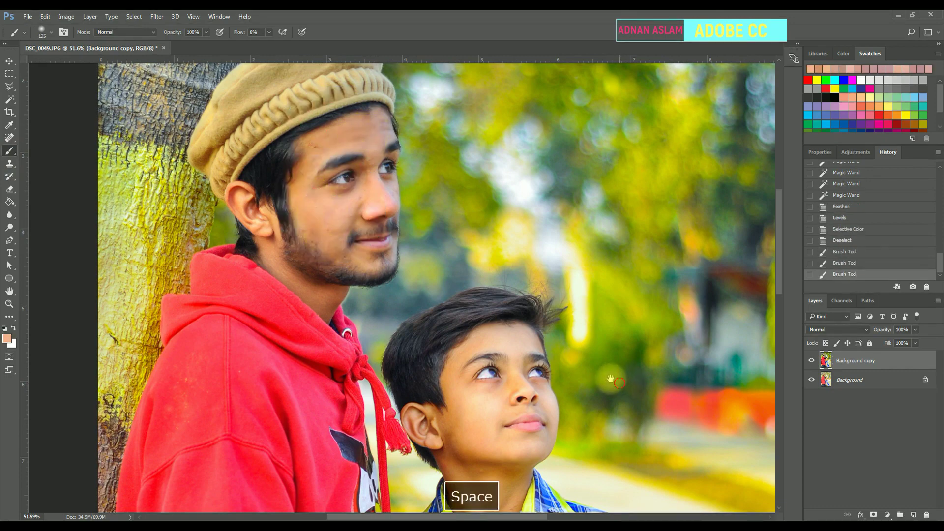
left_click_drag(605, 408, 560, 187)
left_click(448, 215, "alt")
mouse_move(448, 215)
left_mouse_down()
mouse_move(441, 234)
mouse_move(469, 246)
mouse_move(409, 216)
mouse_move(428, 188)
mouse_move(419, 182)
mouse_move(443, 284)
mouse_move(433, 298)
mouse_move(406, 238)
left_mouse_up()
left_click(411, 209, "alt")
left_click(417, 183, "alt")
left_click(442, 287, "alt")
left_click(431, 301, "alt")
- Magic Wand-select the boy's neck, jaw and cheek skin and feather it 25 pixels
left_click(432, 316, "alt")
left_click_drag(432, 310, 429, 249)
key("w")
key("shift+w")
key("shift+w")
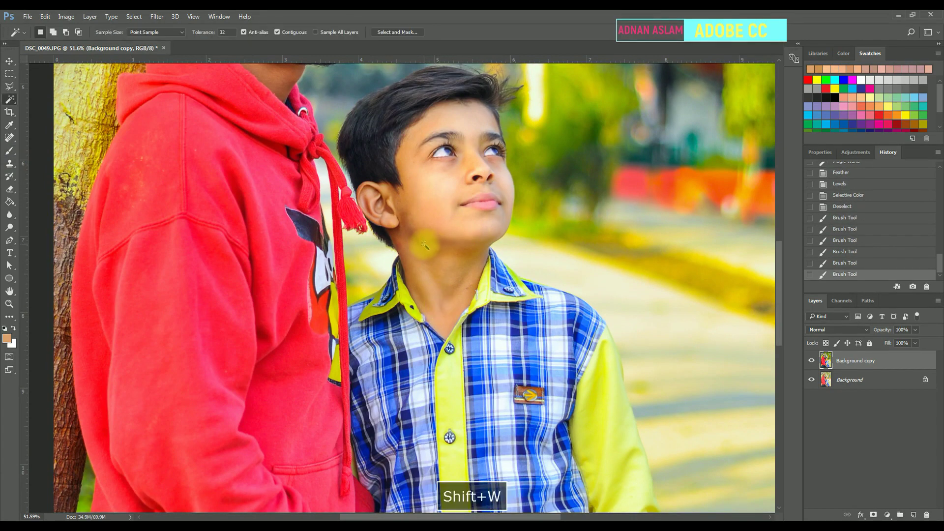
left_click(423, 250, "shift")
left_click(412, 241, "shift")
left_click(410, 233, "shift")
left_click(410, 223, "shift")
left_click(410, 209, "shift")
left_click(408, 201, "shift")
key("ctrl+alt+d")
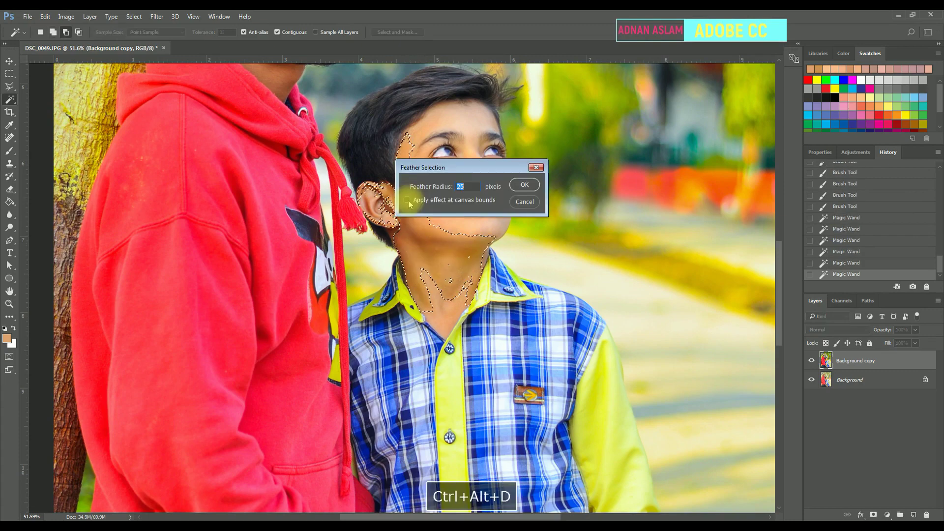
key("Return")
- Lower Yellows to -42 in Selective Color, fade the effect, deselect and zoom out
left_click(67, 16)
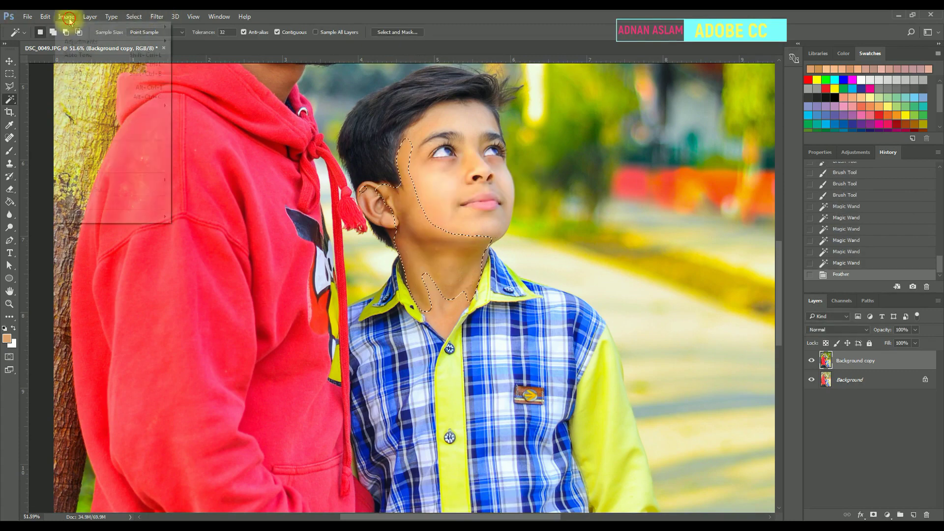
mouse_move(81, 42)
left_click(199, 190)
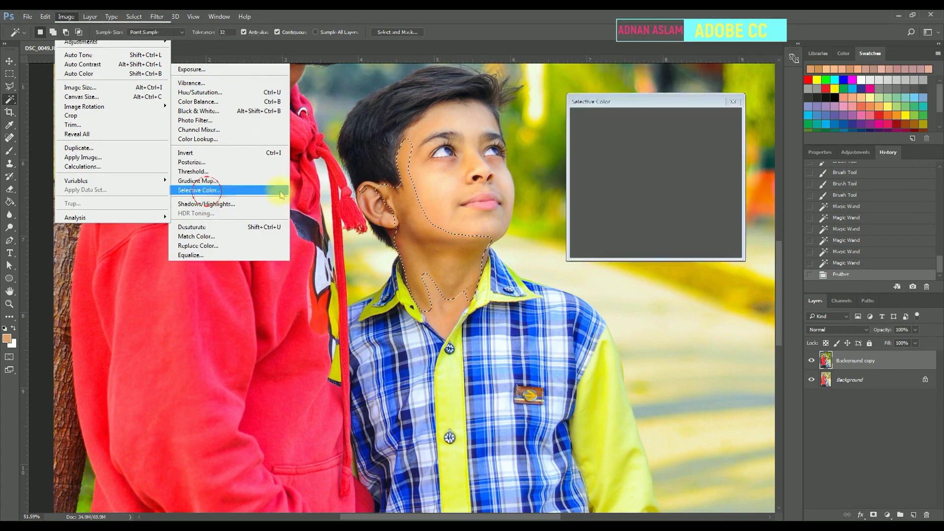
left_click(635, 139)
left_click(637, 159)
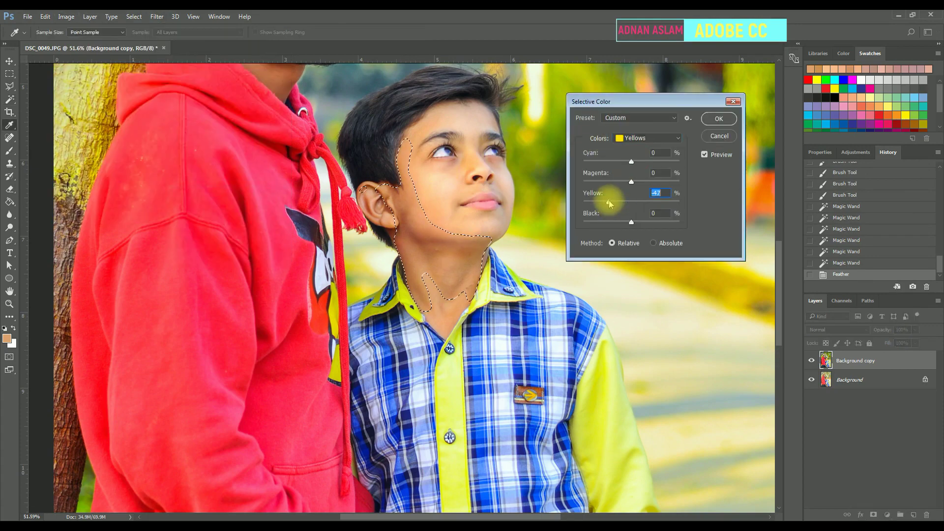
key("Return")
key("ctrl+shift+f")
key("Return")
key("ctrl+d")
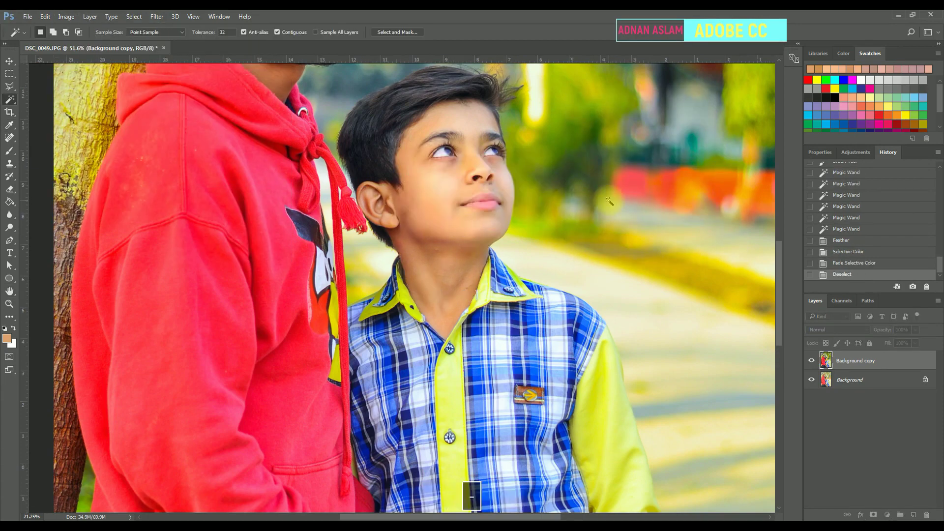
key("w")
key("ctrl+minus")
key("ctrl+minus")
key("ctrl+minus")
left_click(424, 197, "ctrl")
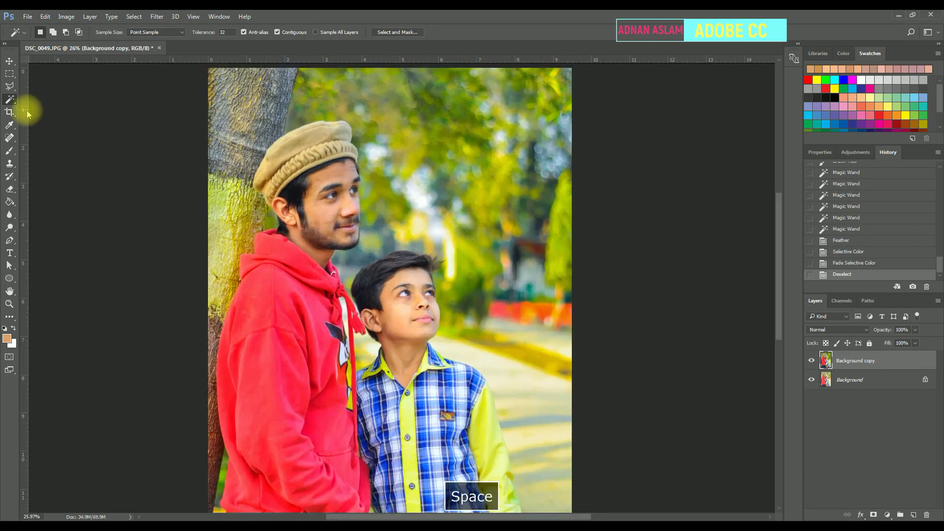
- Quick-select both the man's and the boy's faces
right_click(11, 100)
left_click(59, 99)
mouse_move(374, 207)
left_mouse_down()
mouse_move(332, 176)
mouse_move(340, 248)
left_mouse_up()
mouse_move(402, 275)
left_mouse_down()
mouse_move(411, 369)
mouse_move(408, 344)
left_mouse_up()
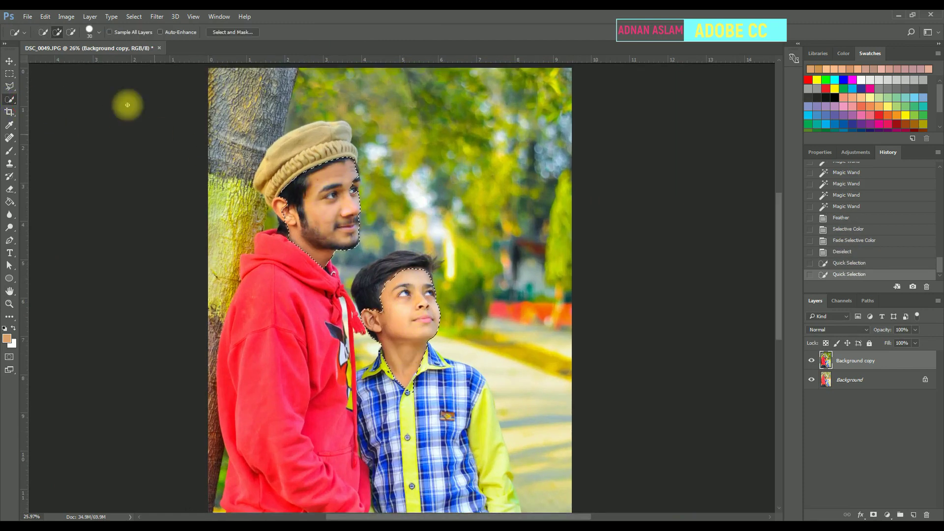
- Save the image as DSC_0049.psd, then feather the face selection
left_click(28, 17)
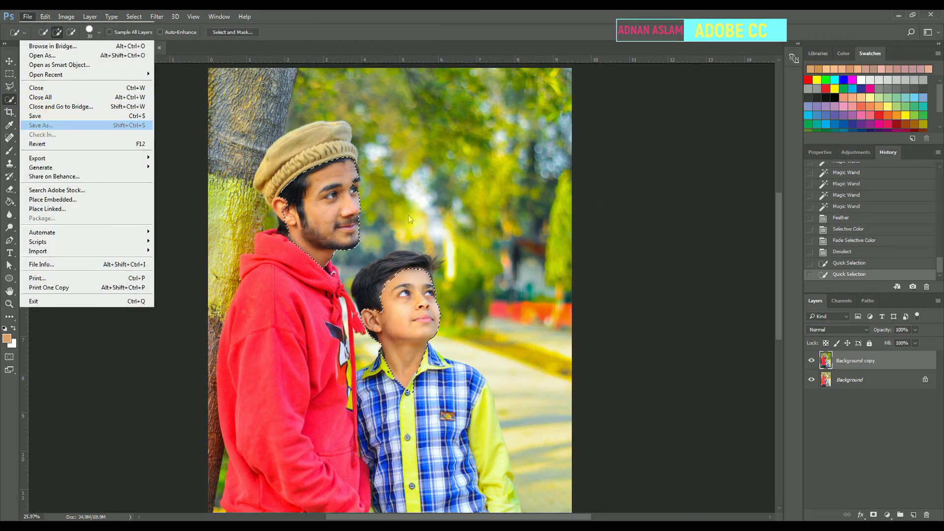
key("Return")
left_click(387, 314)
left_click(583, 170)
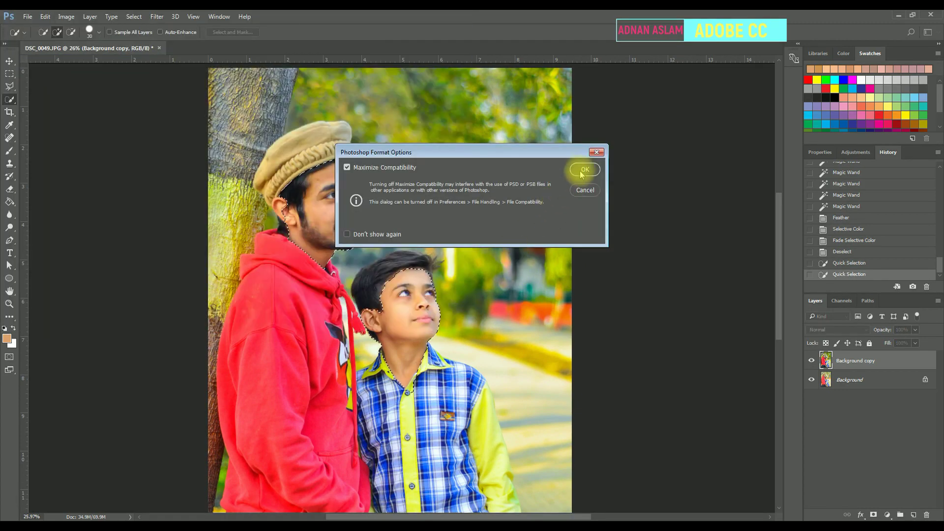
key("ctrl+s")
key("space")
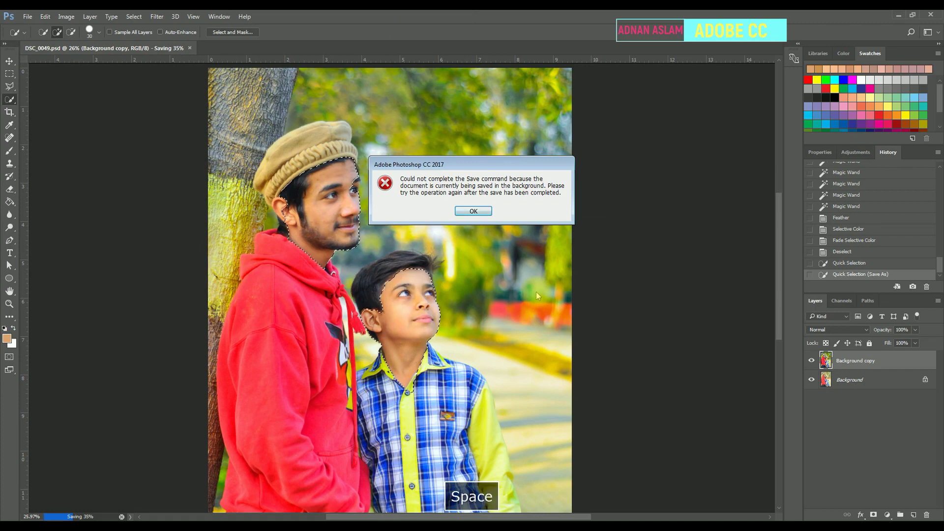
key("shift+F6")
key("Return")
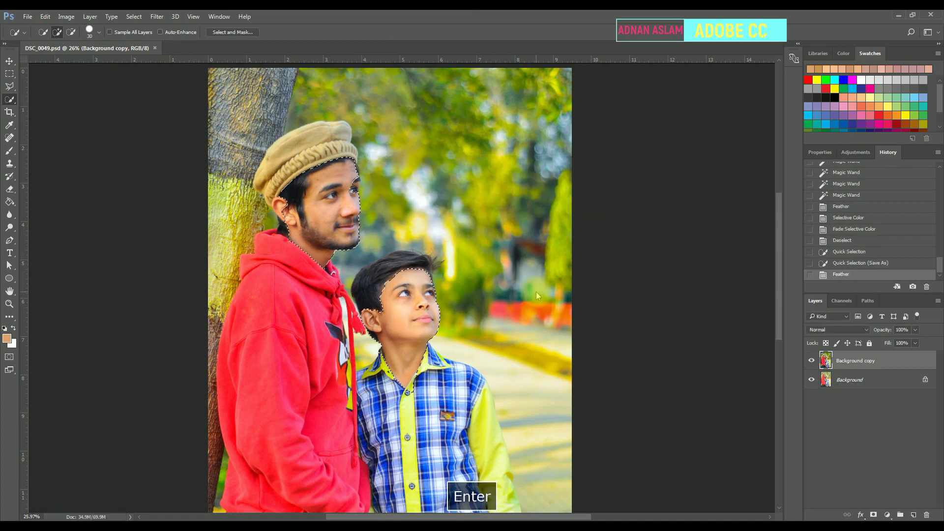
- Run Imagenomic Portraiture at 50% preview, masking skin from the man's cheek, then deselect
left_click(134, 17)
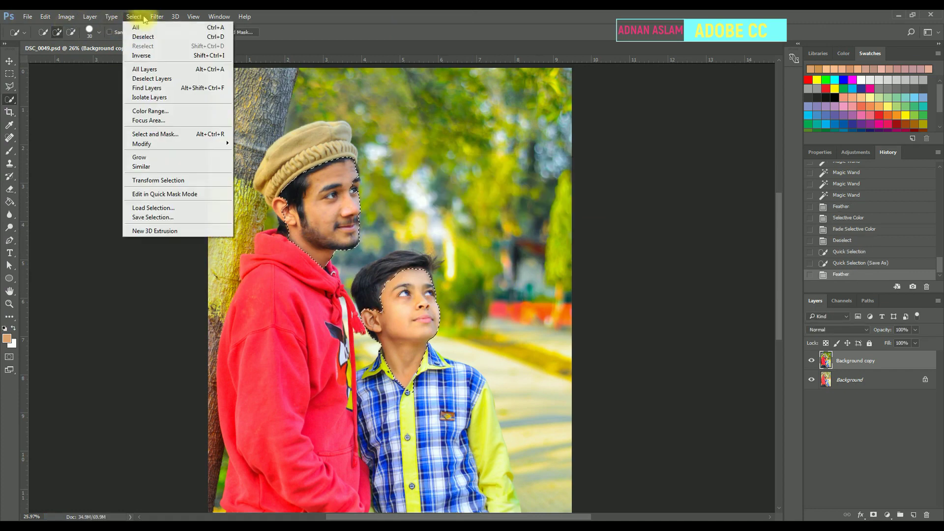
mouse_move(204, 227)
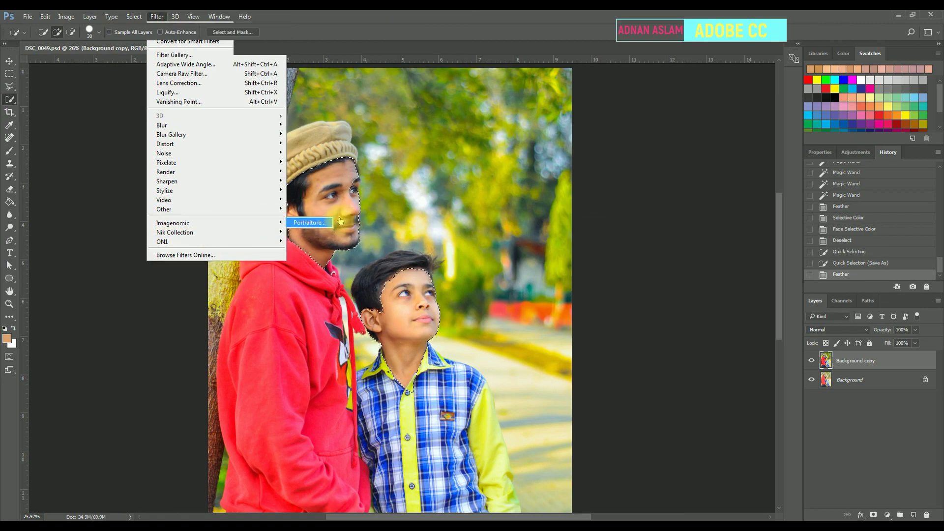
left_click(320, 223)
key("ctrl+plus")
left_click_drag(506, 247, 453, 264)
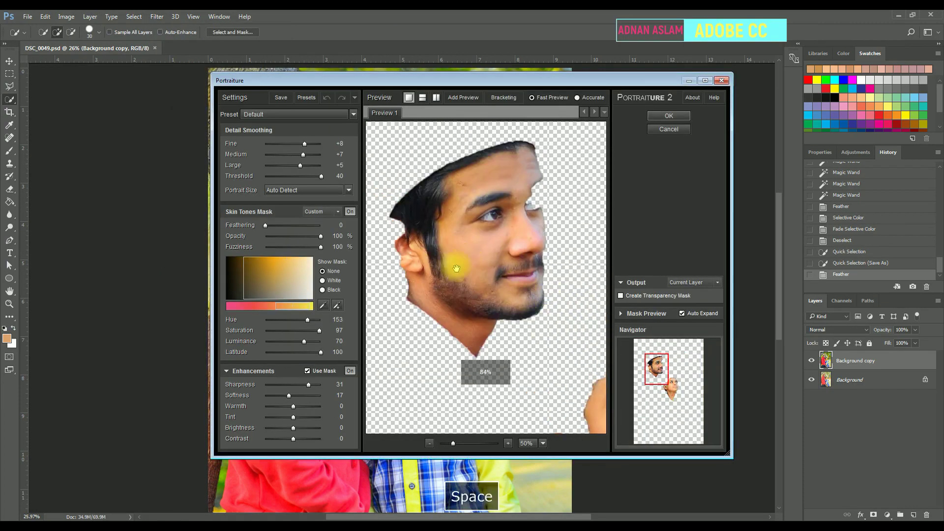
left_click(337, 305)
left_click(485, 250)
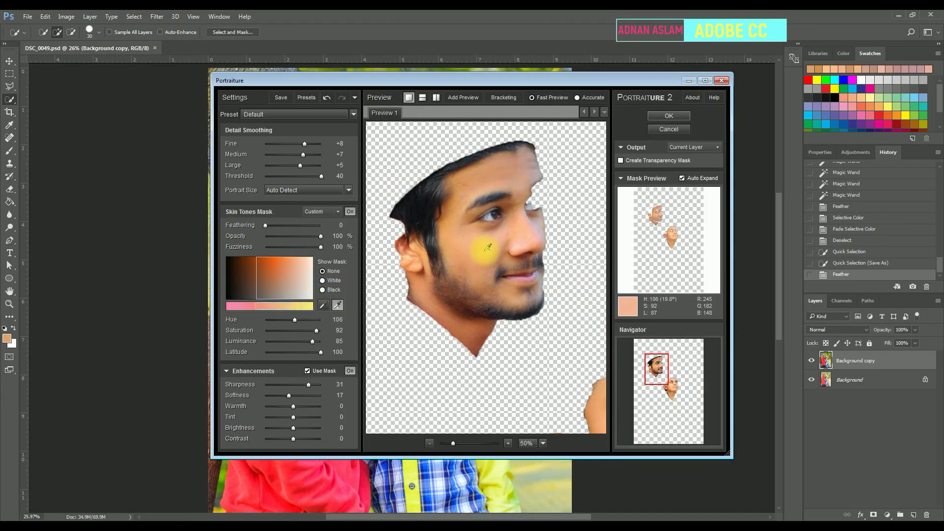
key("Return")
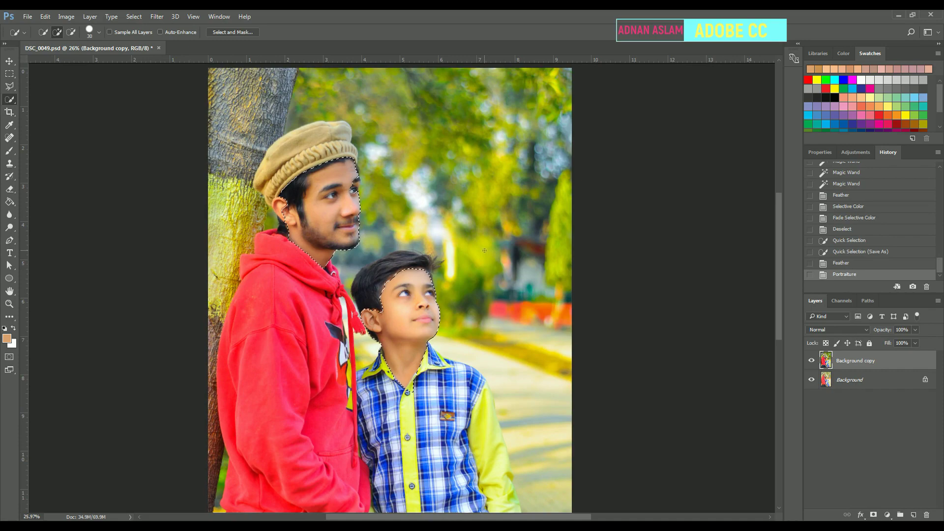
key("ctrl+d")
- With the History Brush sourced from the Feather state, restore detail on the boy's lips, nose, eyes and ear
key("y")
left_click(809, 252)
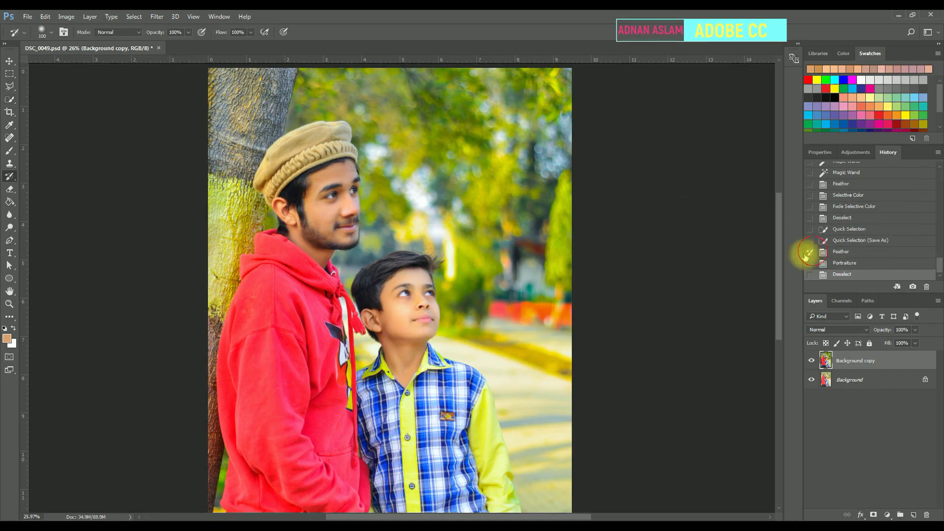
key("ctrl+space")
left_click_drag(432, 314, 484, 359)
mouse_move(399, 321)
left_mouse_down()
mouse_move(423, 325)
mouse_move(404, 326)
mouse_move(406, 301)
mouse_move(391, 292)
mouse_move(422, 293)
left_mouse_up()
left_click_drag(437, 231, 423, 237)
left_click_drag(357, 246, 344, 252)
mouse_move(272, 346)
left_mouse_down()
mouse_move(287, 359)
mouse_move(253, 303)
left_mouse_up()
- Restore original detail on the man's lips, eye, chin, mouth corner and jaw beard
key("space")
left_click_drag(359, 213, 466, 336)
left_click_drag(325, 208, 287, 193)
left_click_drag(316, 153, 344, 213)
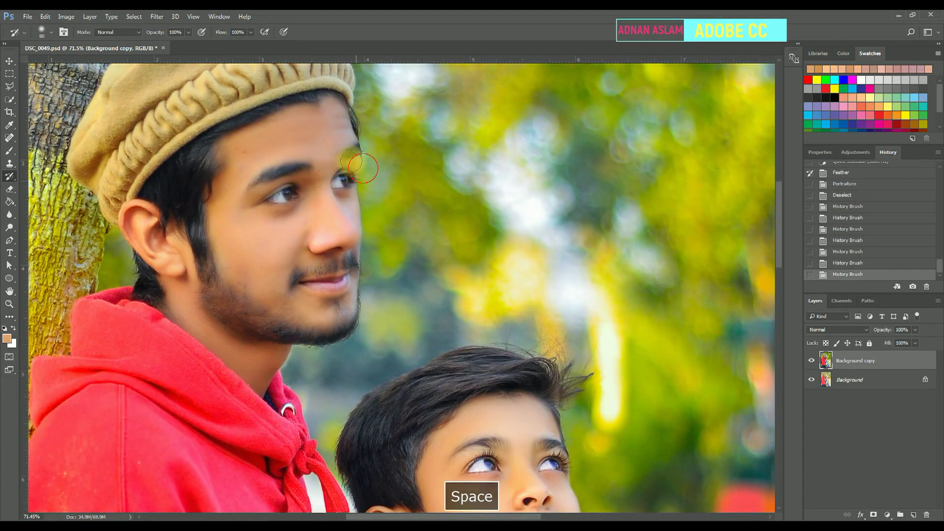
mouse_move(271, 179)
left_mouse_down()
mouse_move(298, 178)
mouse_move(274, 190)
left_mouse_up()
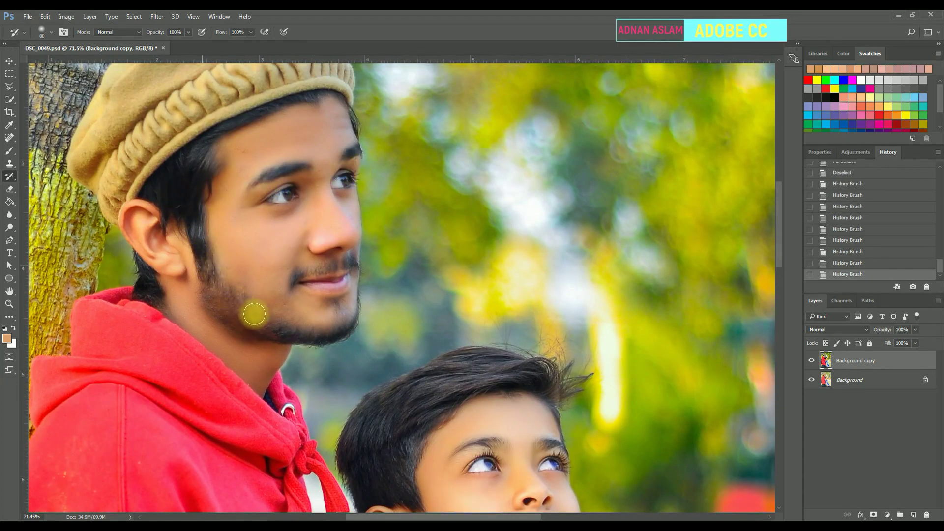
left_click_drag(328, 328, 352, 328)
left_click_drag(305, 280, 298, 281)
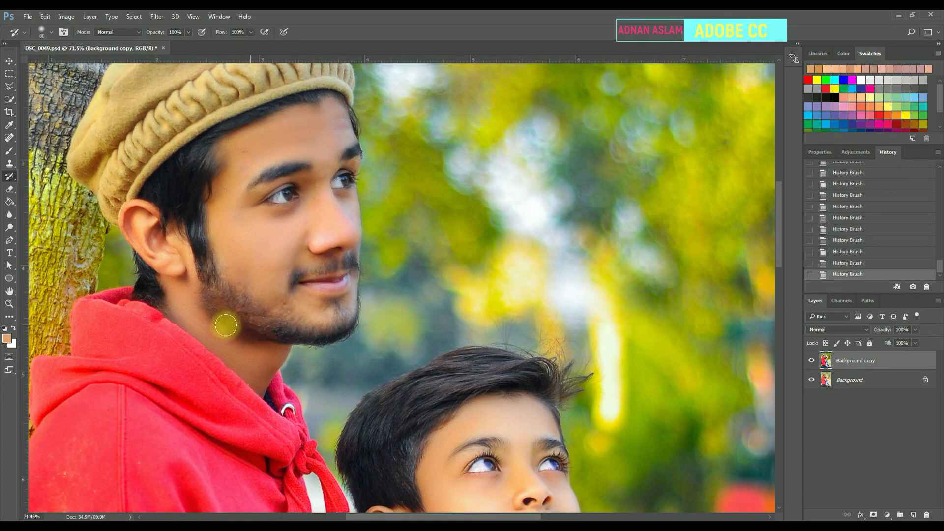
mouse_move(226, 326)
left_mouse_down()
mouse_move(257, 267)
mouse_move(237, 258)
left_mouse_up()
- Paint sampled skin tones with the Brush over the man's temple, forehead and side of face
key("b")
left_click(271, 292, "alt")
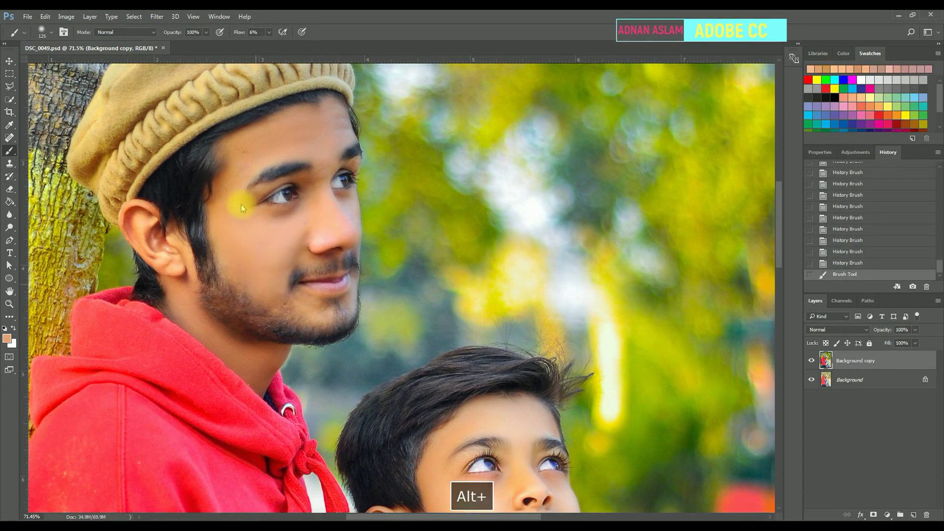
left_click(240, 189, "alt")
left_click_drag(241, 204, 248, 152)
left_click(230, 218, "alt")
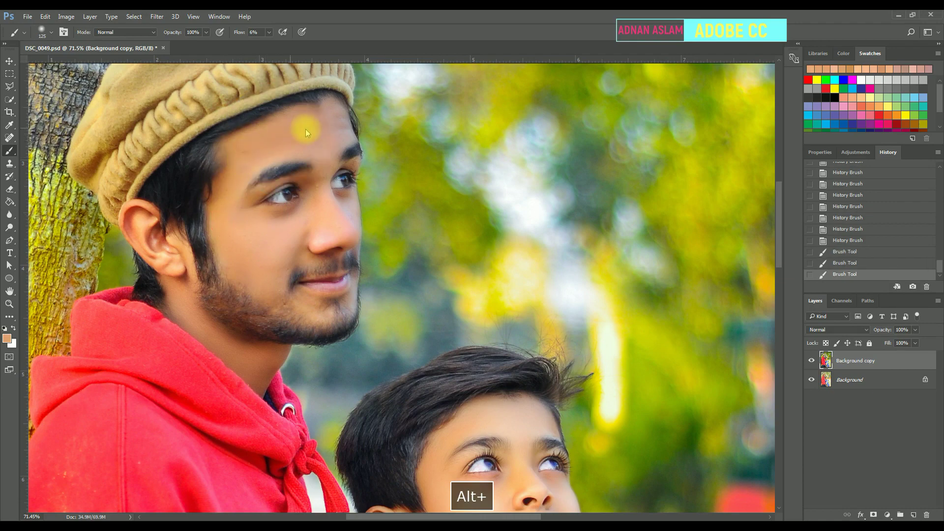
left_click(304, 128, "alt")
mouse_move(305, 129)
left_mouse_down()
mouse_move(289, 139)
mouse_move(295, 133)
left_mouse_up()
left_click(264, 147, "alt")
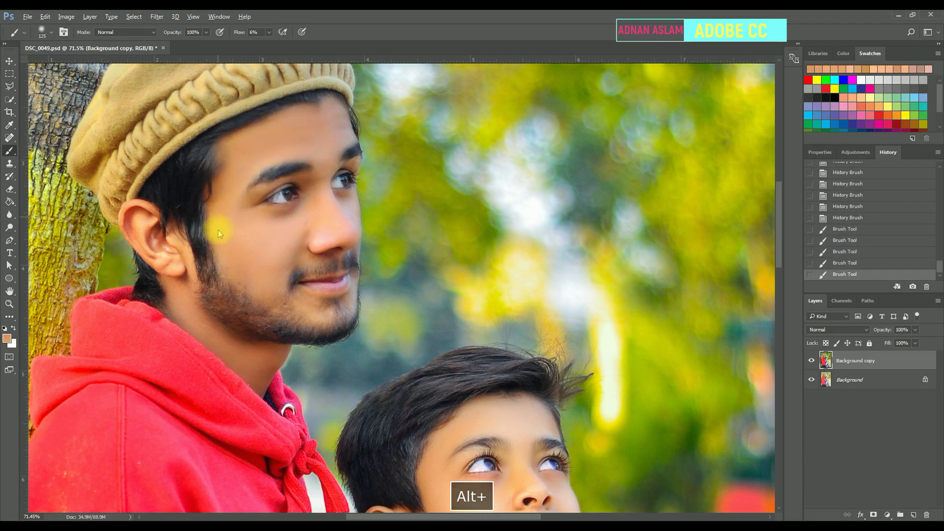
left_click_drag(217, 229, 219, 235)
- Sample the boy's skin tones and paint smoother skin onto his cheek
key("space")
left_click_drag(495, 371, 430, 165)
left_click(415, 336, "alt")
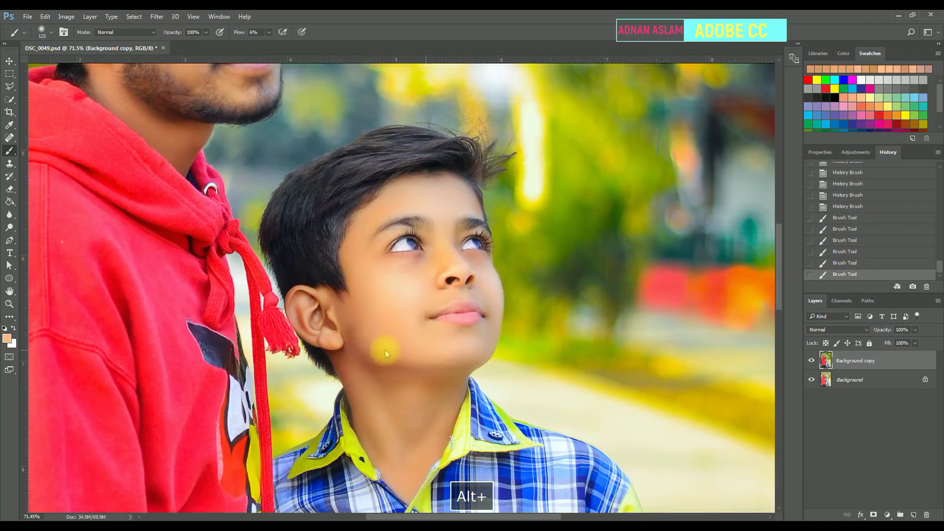
left_click(352, 319, "alt")
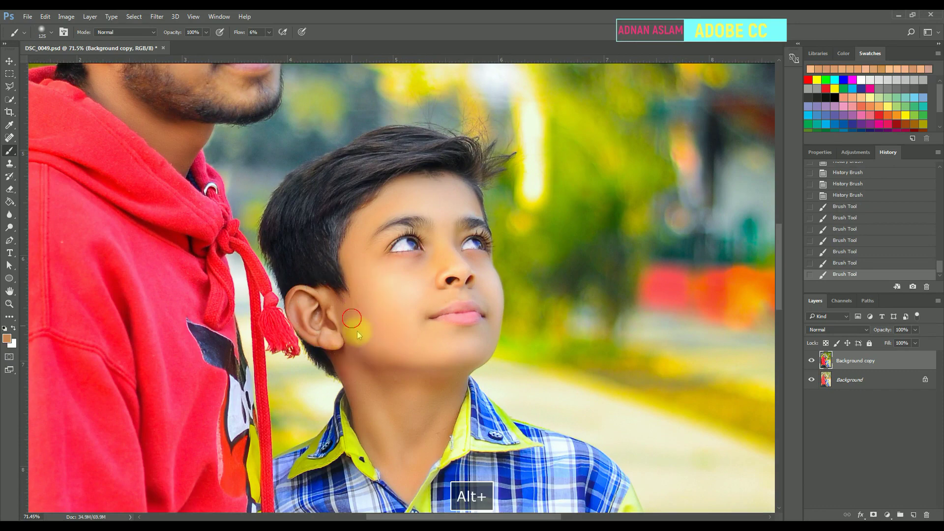
left_click(371, 286)
left_click(376, 267, "alt")
key("ctrl+0")
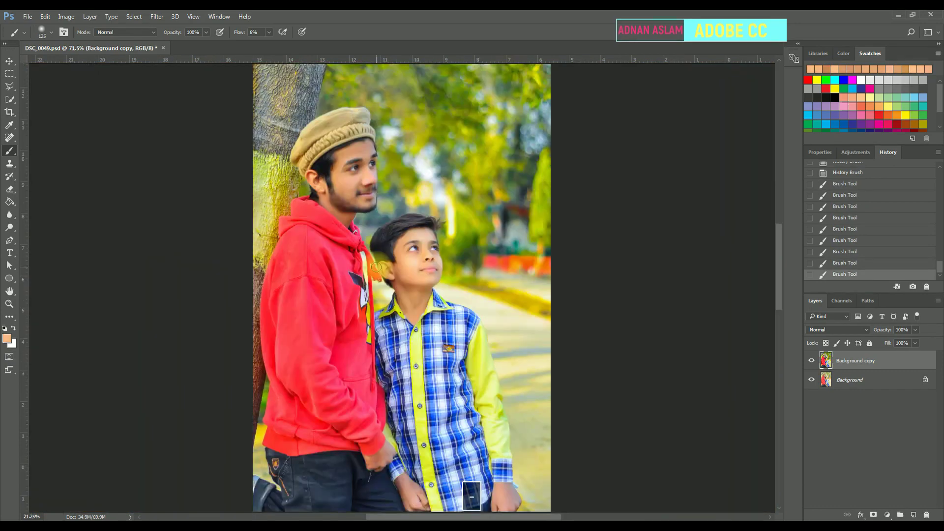
- Quick-select the young man's face skin, inverting and restoring the selection along the way
key("ctrl+minus")
key("ctrl+space")
left_click(398, 199, "ctrl")
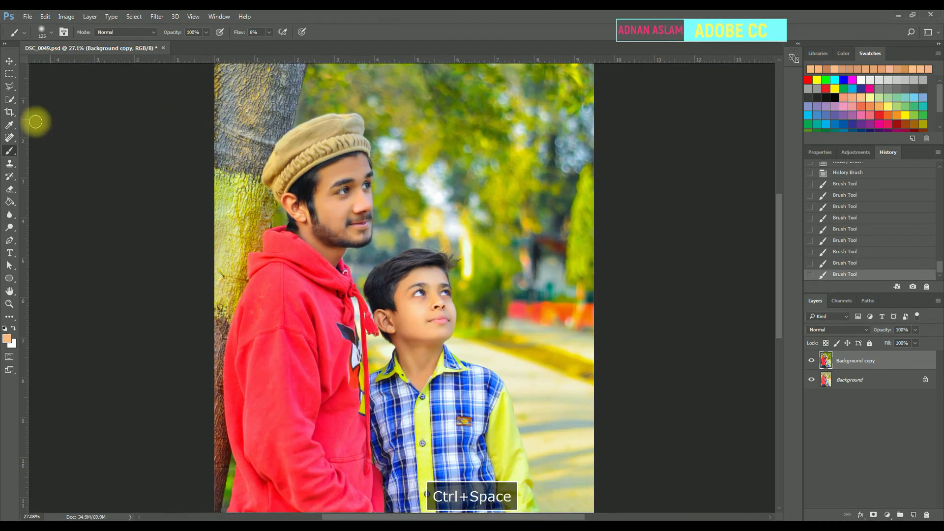
left_click(9, 99)
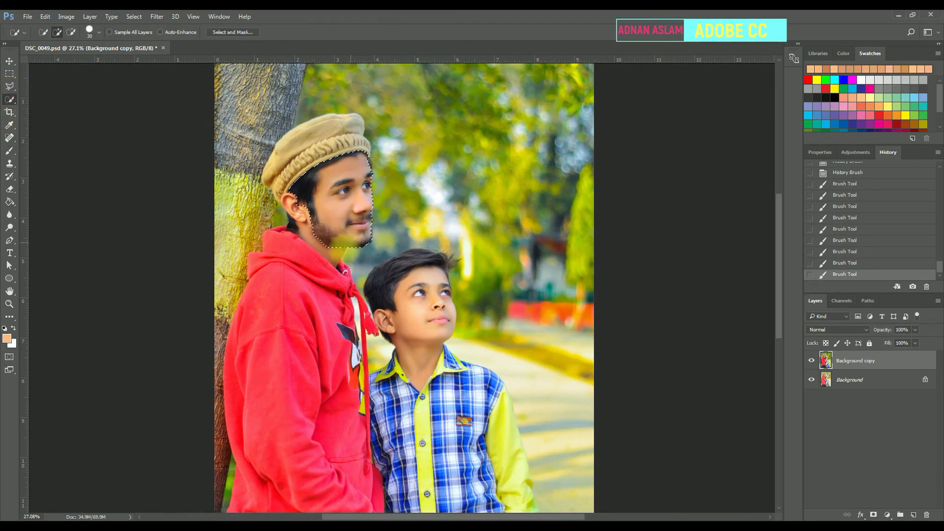
left_click(343, 187)
right_click(344, 186)
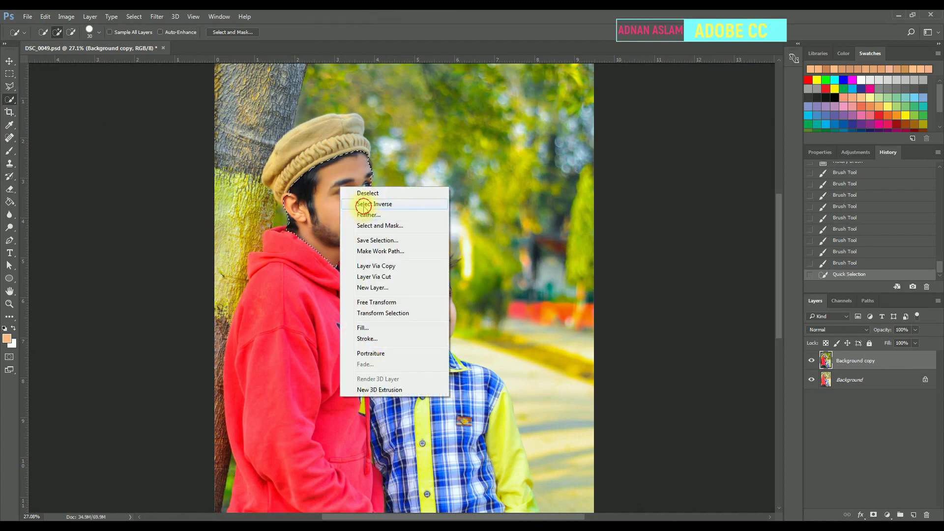
left_click(366, 203)
left_click(342, 186)
right_click(343, 187)
left_click(366, 203)
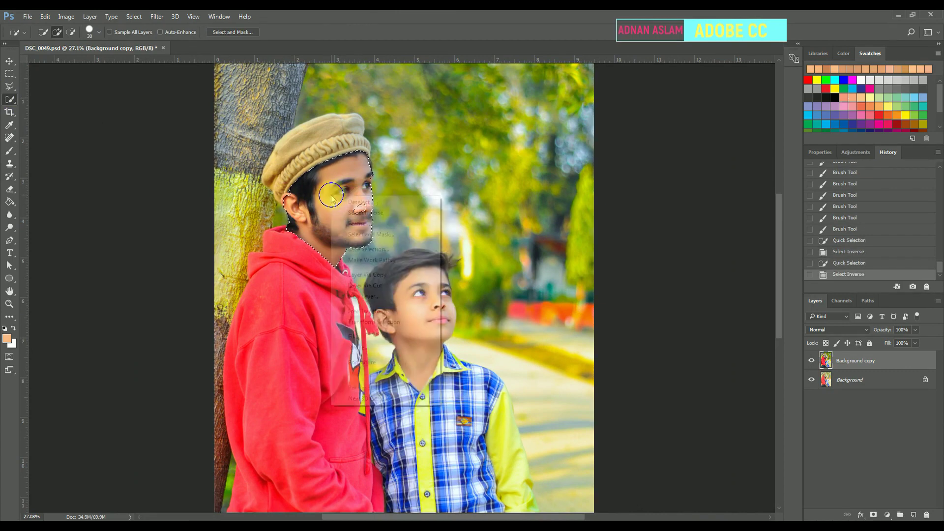
- Feather the face selection by 1 pixel
right_click(366, 196)
left_click(376, 224)
type("1")
key("Return")
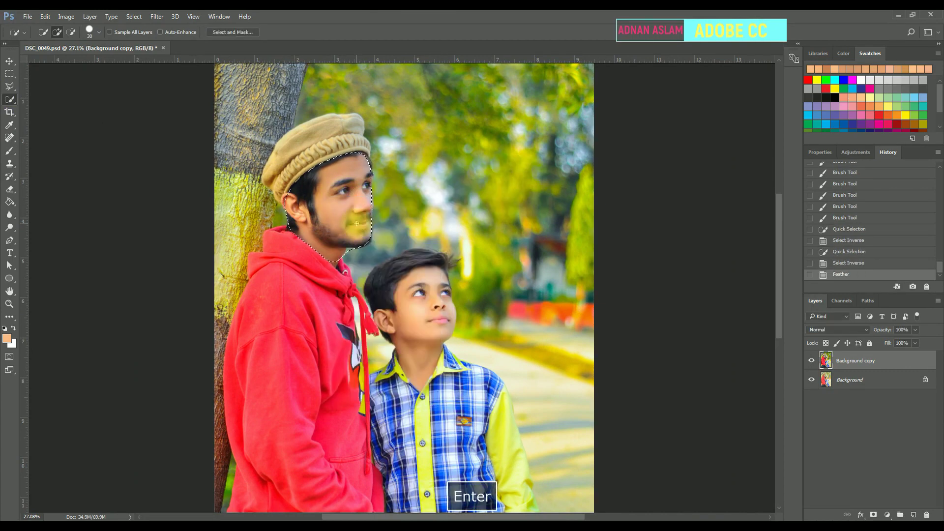
- Brighten the face with Levels, white input at 237, then deselect
left_click(45, 17)
mouse_move(67, 16)
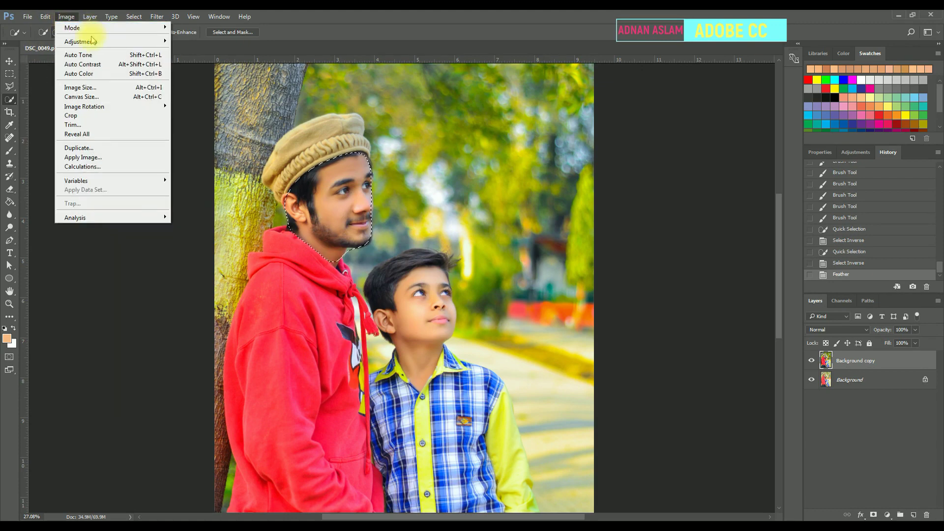
mouse_move(83, 41)
left_click(278, 53)
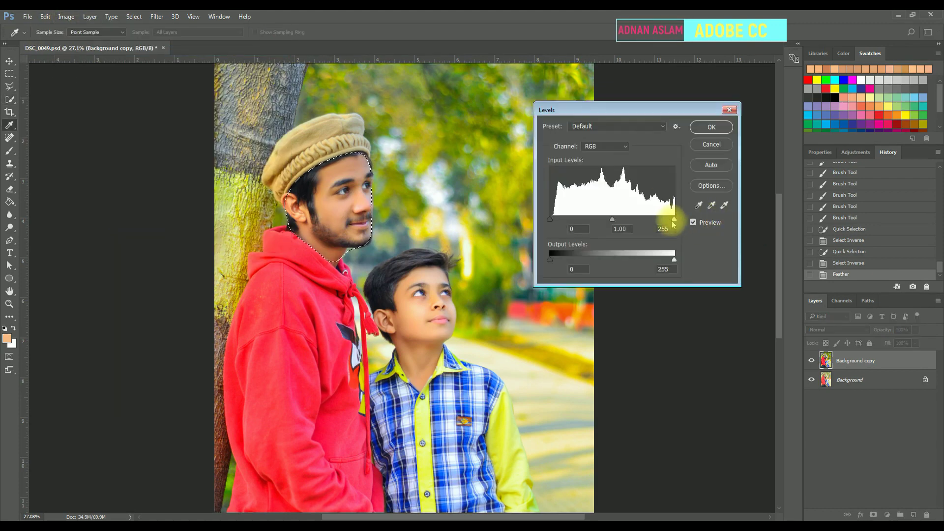
left_click_drag(665, 219, 665, 219)
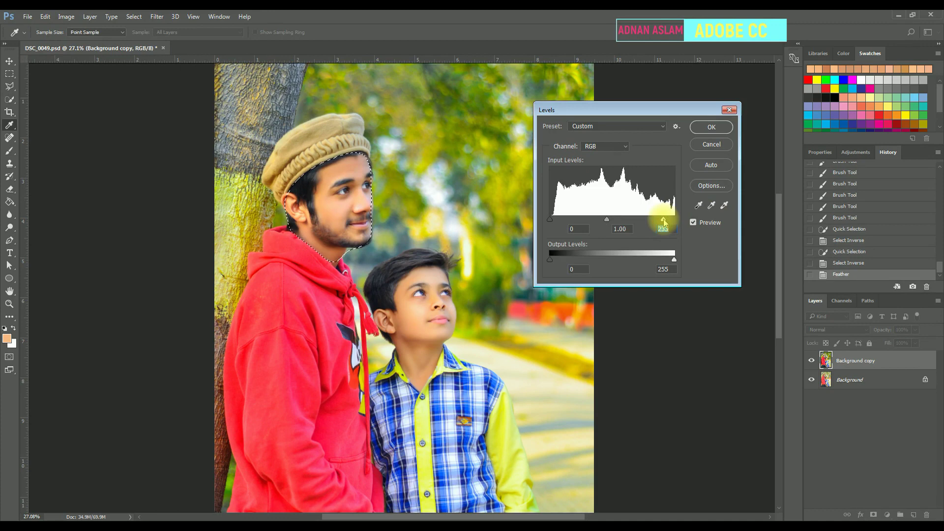
key("Return")
key("ctrl+d")
key("ctrl+0")
key("w")
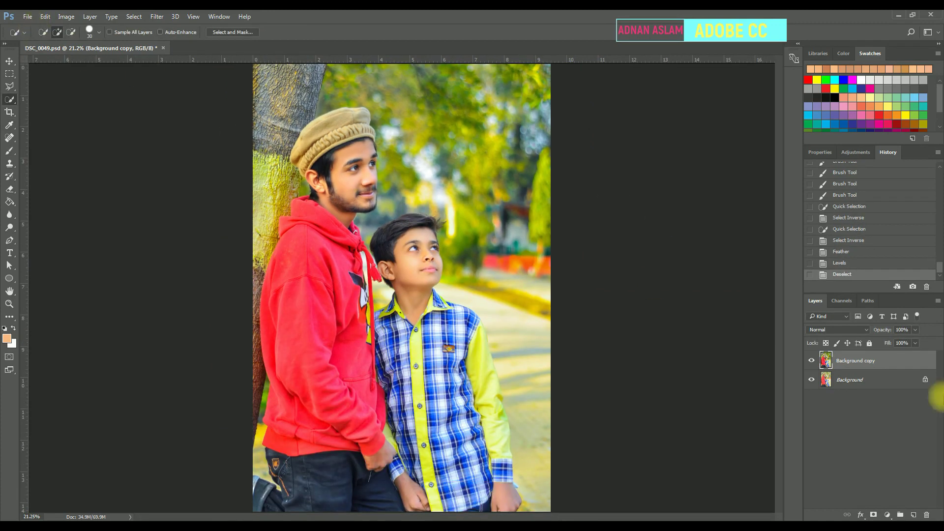
- Deepen the shadows with a Levels black input of 7
left_click(45, 16)
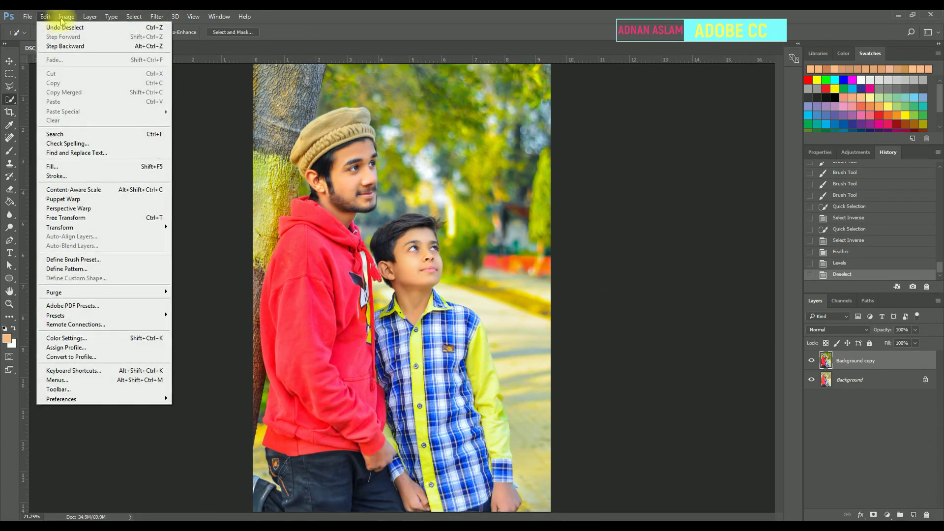
mouse_move(99, 41)
left_click(244, 56)
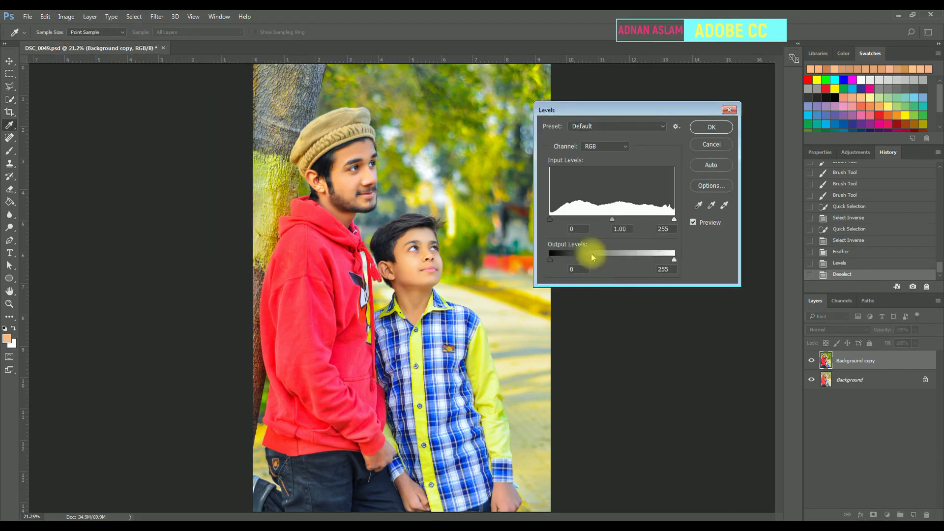
left_click(712, 127)
- Lower Yellow to -27 in the Yellows range of Selective Color
left_click(66, 17)
mouse_move(98, 41)
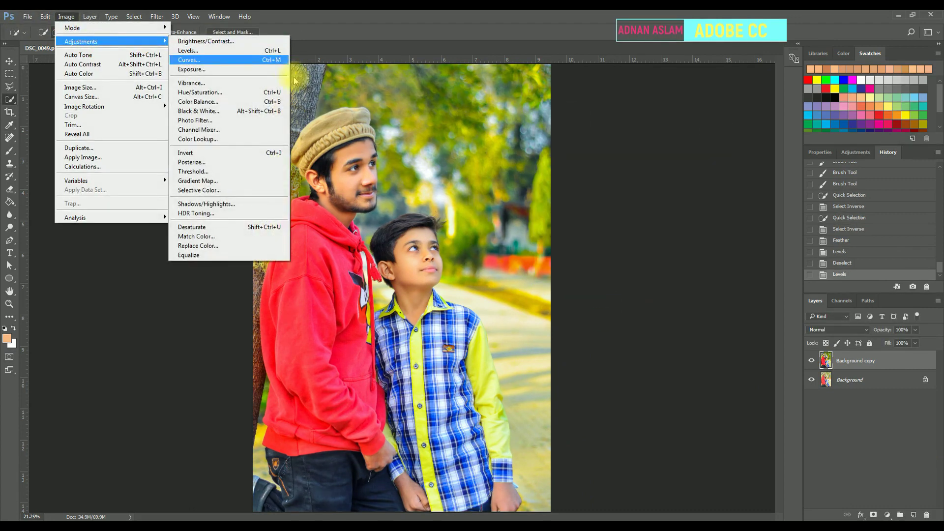
left_click(241, 190)
left_click(644, 139)
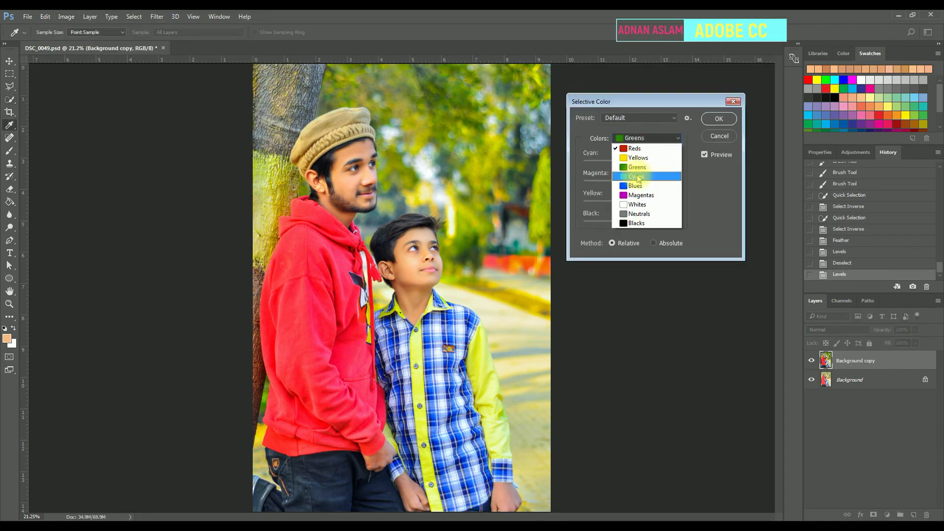
left_click(637, 159)
left_click(619, 202)
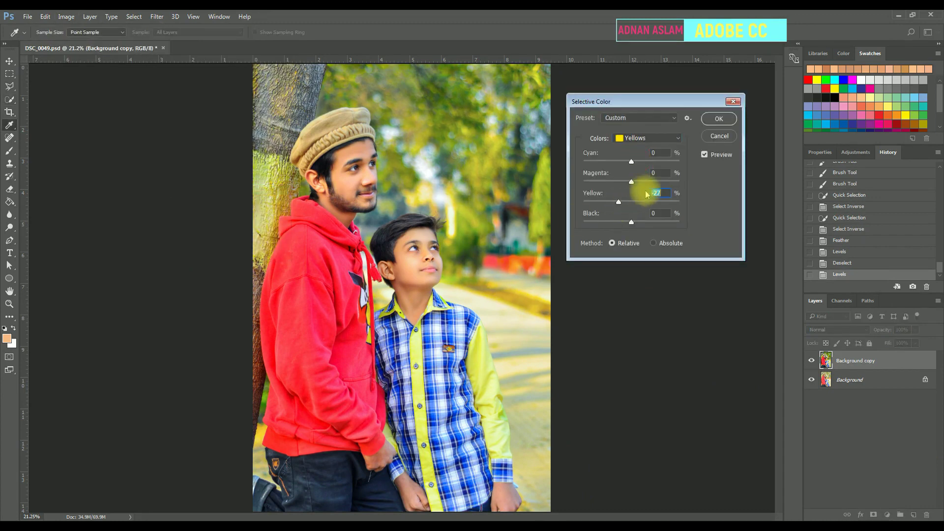
left_click(719, 120)
left_click(612, 322)
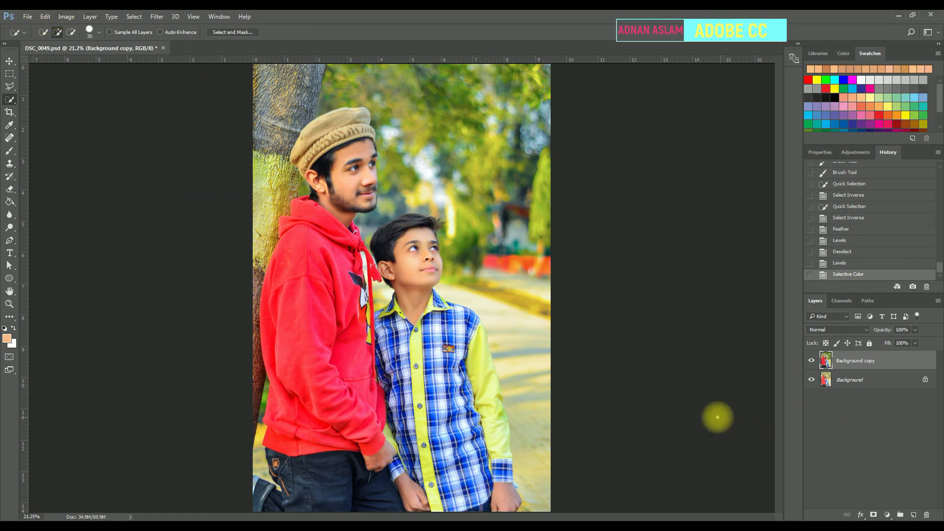
- Add a Levels 1 adjustment layer with black 1 and midtones 0.94
left_click(874, 515)
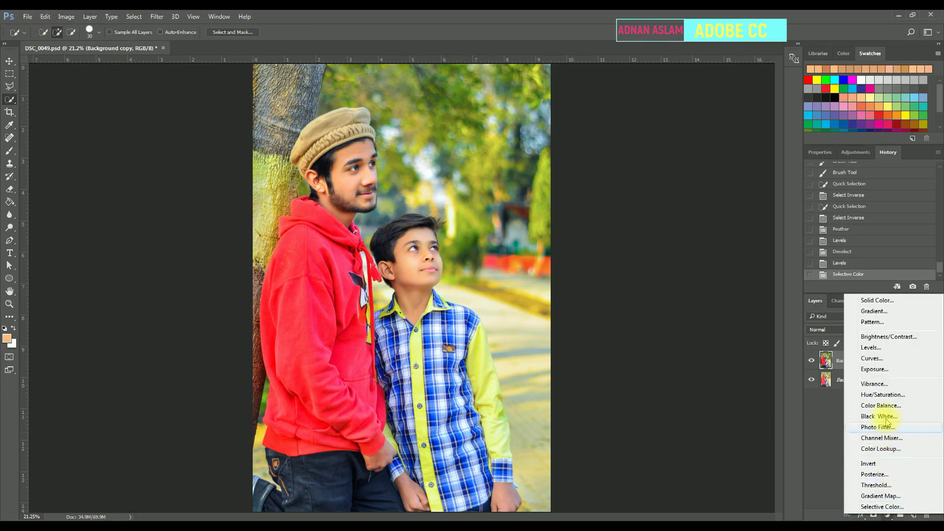
left_click(871, 348)
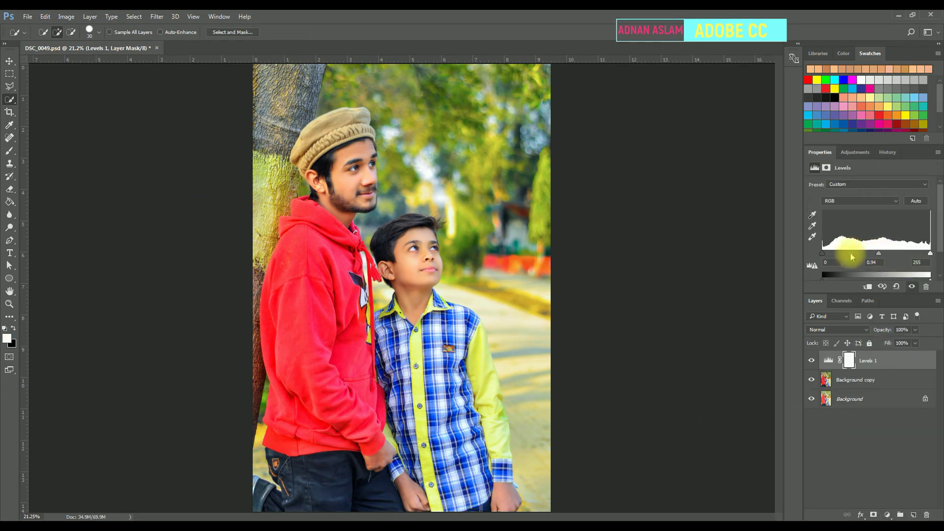
left_click(830, 361)
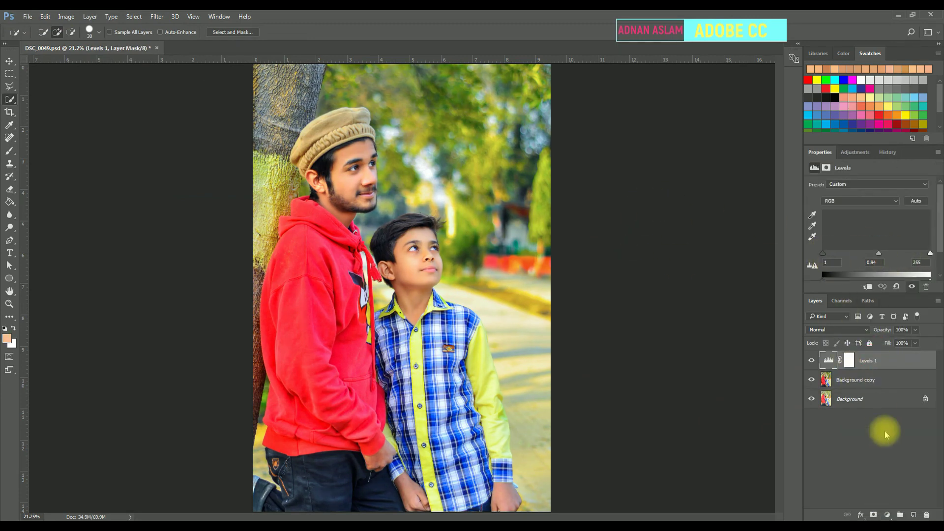
- Fill a new Layer 1 with the merged image via Apply Image and save the PSD
left_click(913, 515)
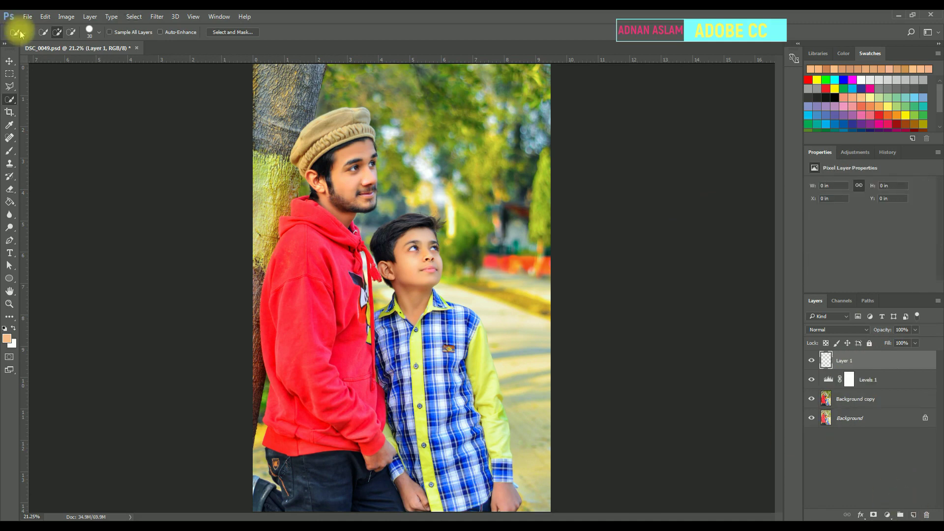
left_click(66, 17)
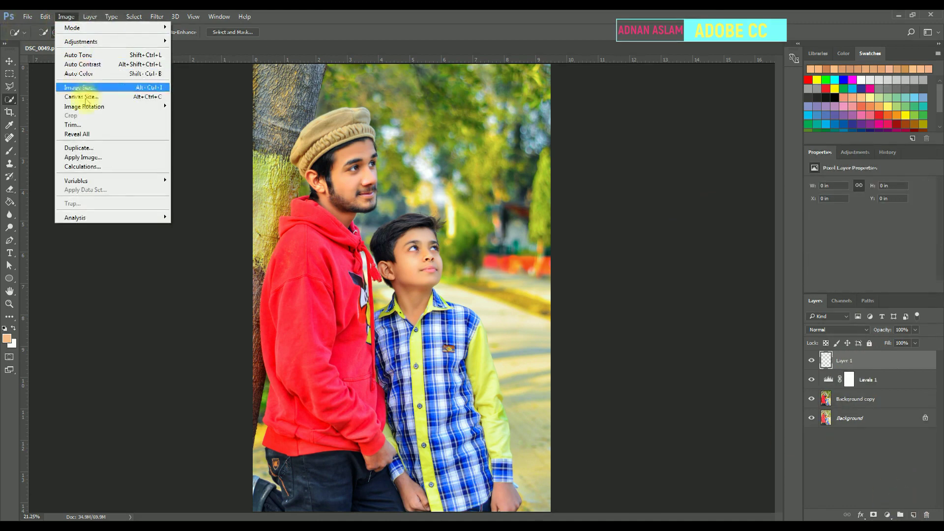
left_click(83, 157)
left_click(559, 163)
key("w")
key("ctrl+s")
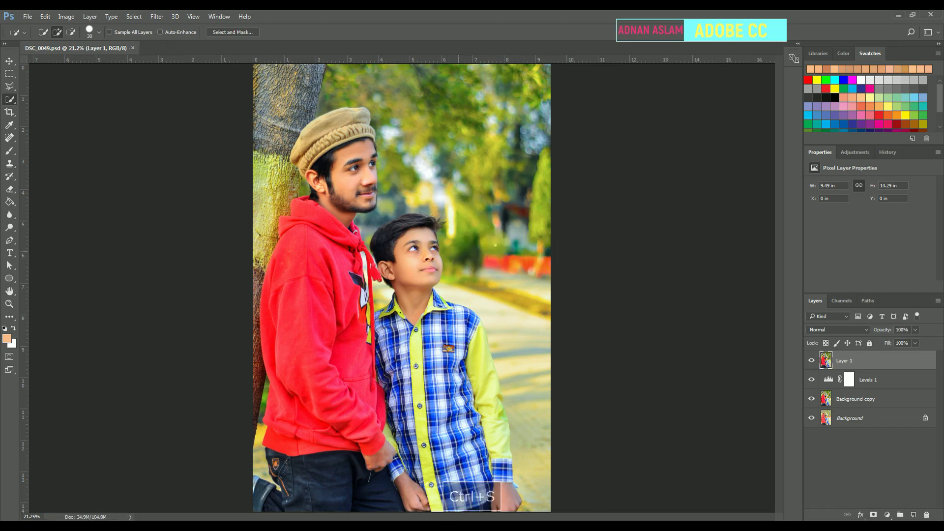
- Quick-select the young man's face and feather the selection by 5
mouse_move(357, 150)
left_mouse_down()
mouse_move(346, 216)
mouse_move(317, 183)
left_mouse_up()
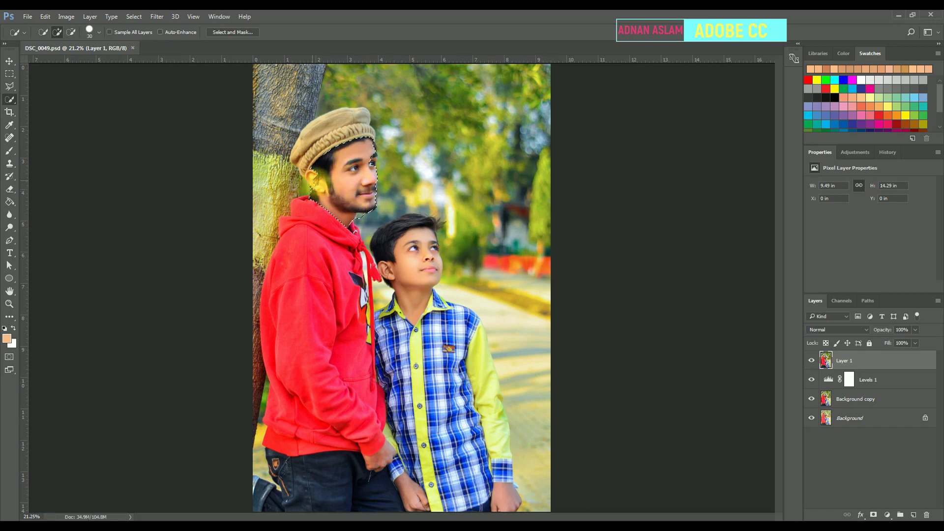
right_click(352, 165)
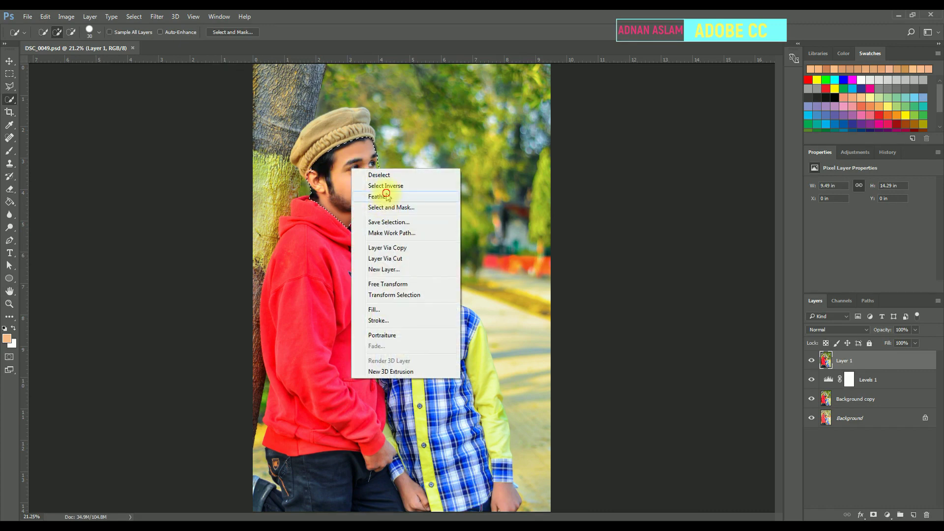
left_click(387, 197)
type("5")
key("Return")
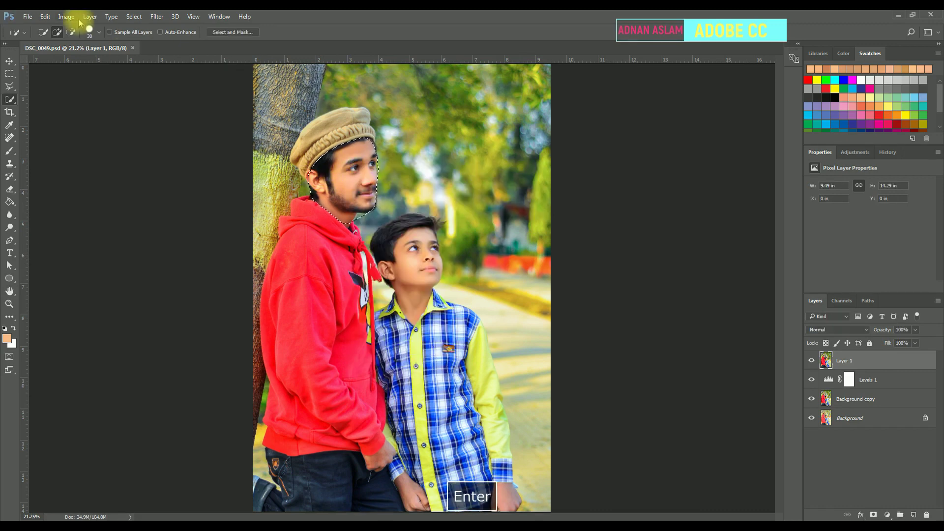
- Lift the Curves midpoint from 127 to 141, deselect, and save the PSD
left_click(67, 18)
mouse_move(94, 42)
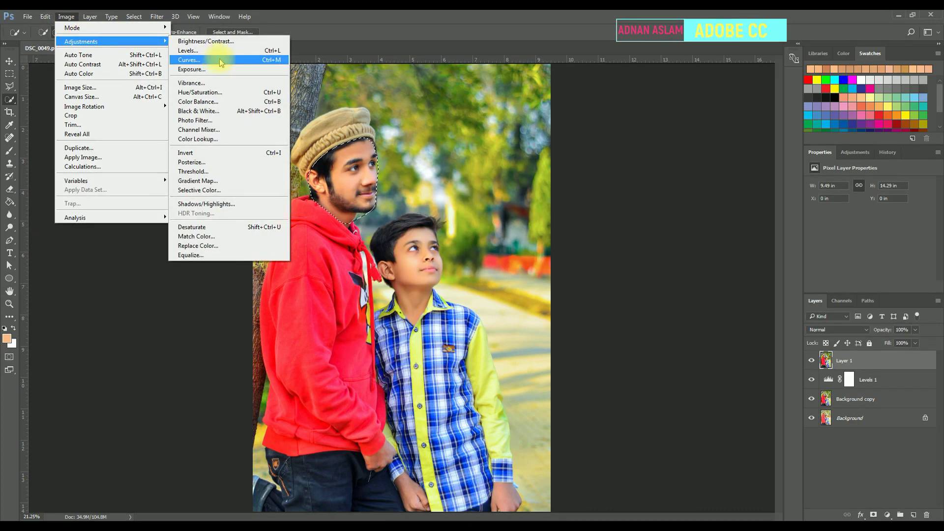
left_click(217, 59)
left_click_drag(639, 198, 639, 198)
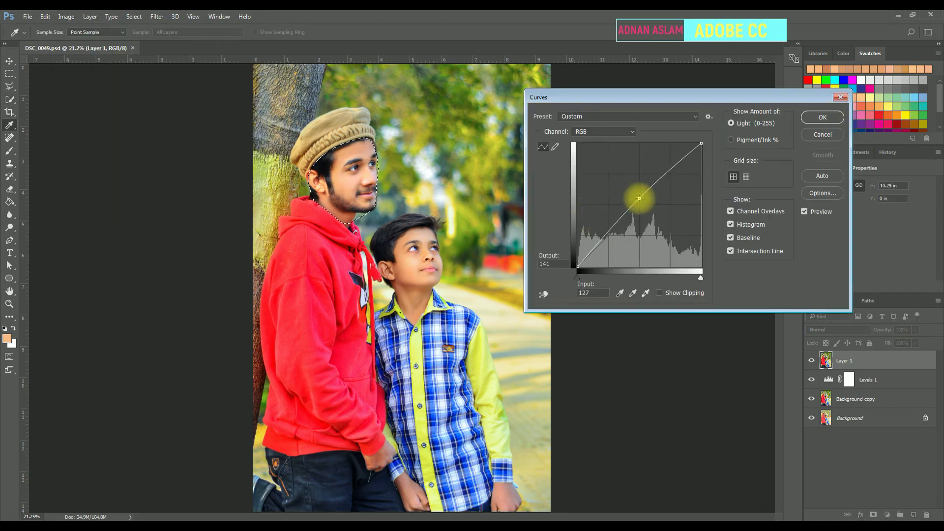
left_click(822, 117)
key("ctrl+d")
key("ctrl+s")
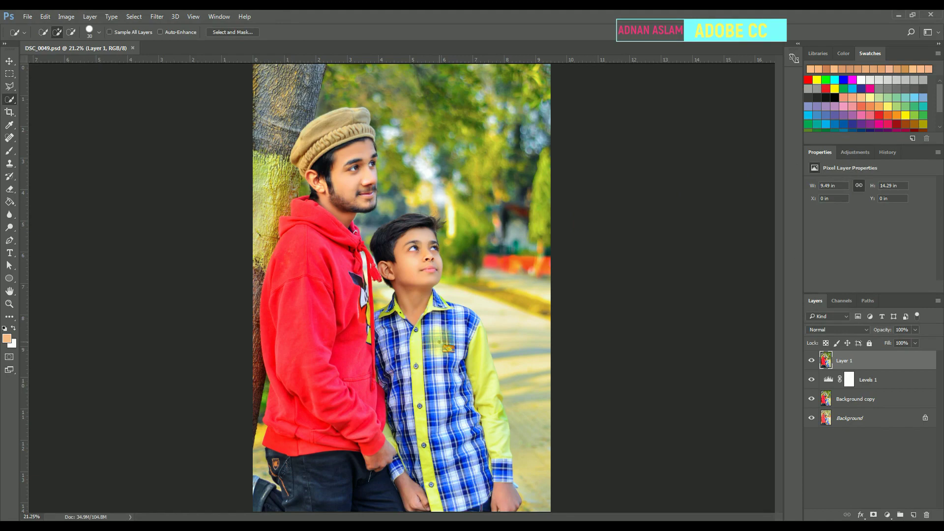
key("ctrl+s")
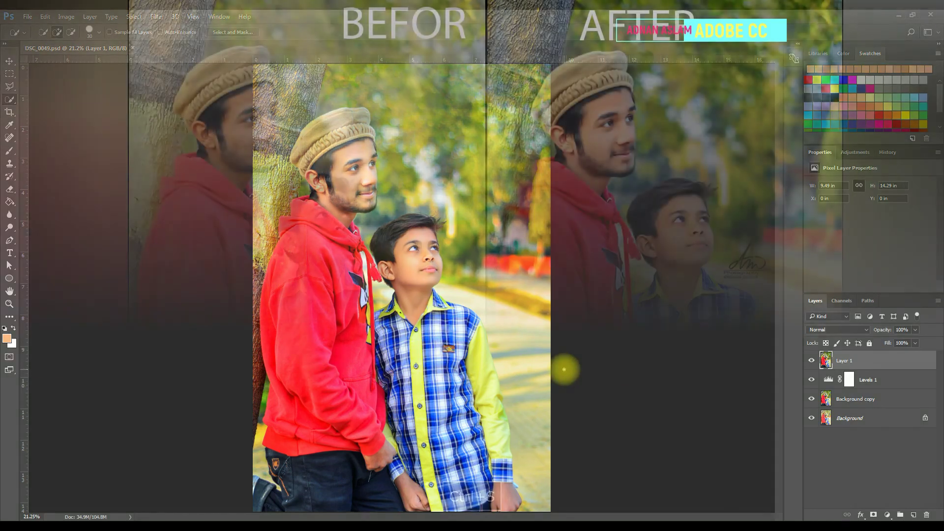